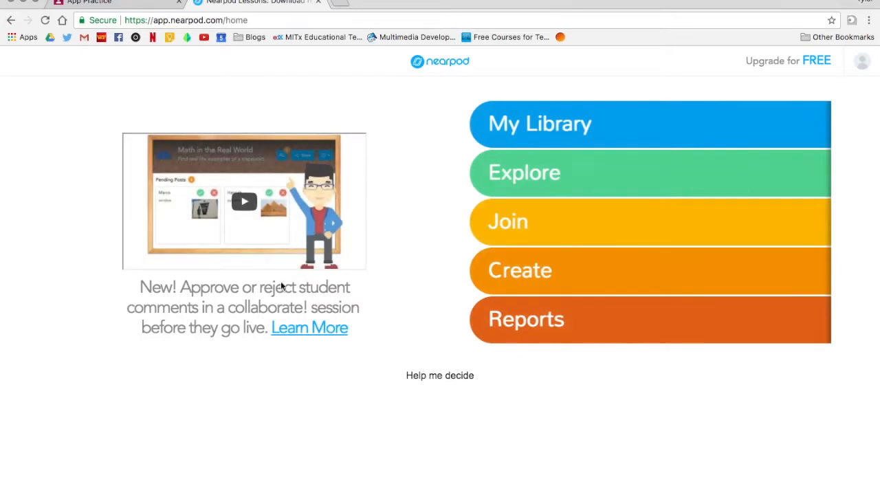
Step: Browse the Explore lesson marketplace, checking the search box, the available filters and the lesson categories
left_click(545, 178)
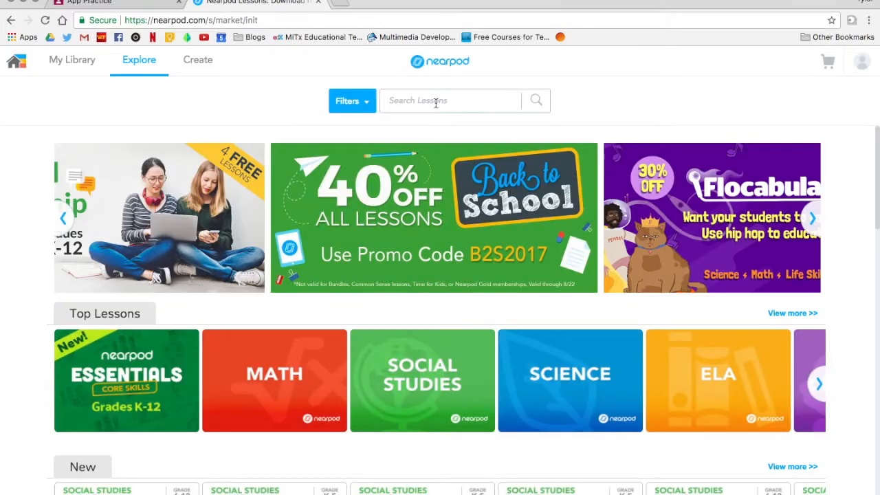
left_click(434, 102)
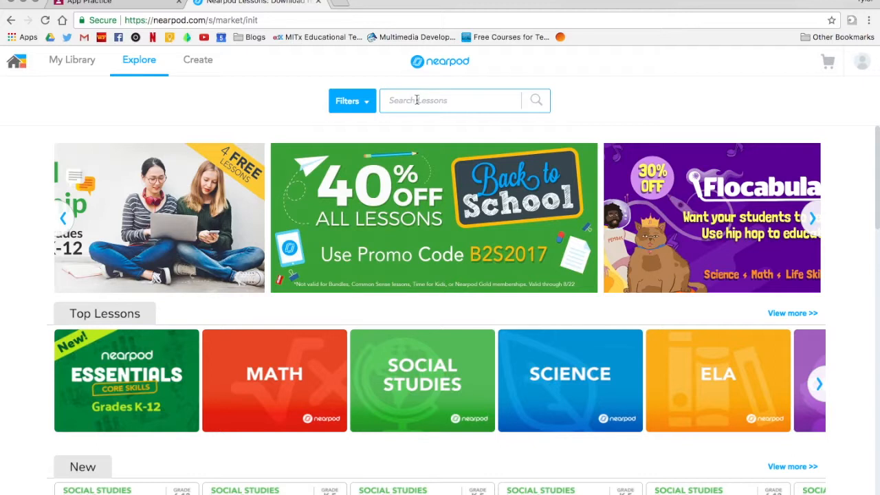
left_click(363, 101)
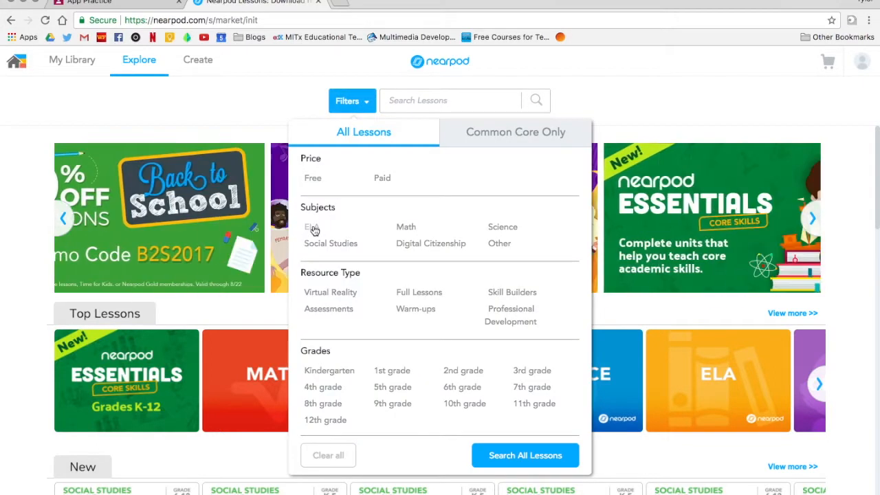
left_click(683, 112)
scroll(88, 344, "down", 2)
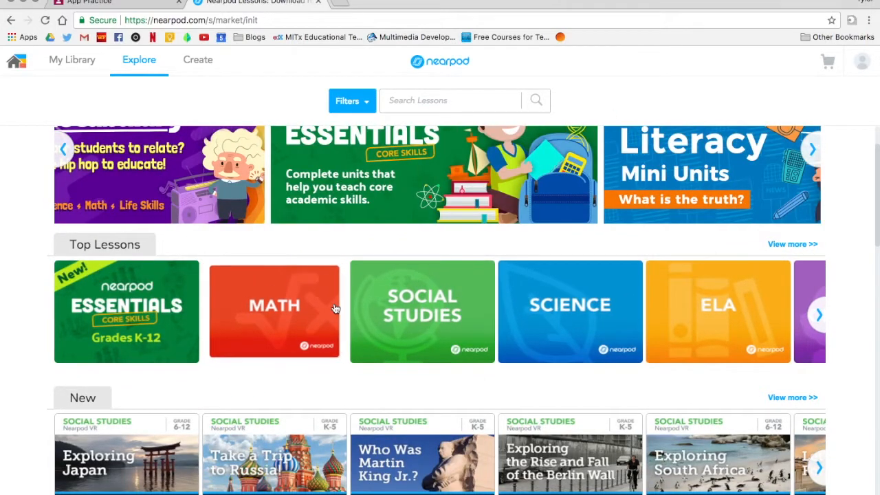
scroll(334, 309, "down", 3)
scroll(336, 305, "up", 4)
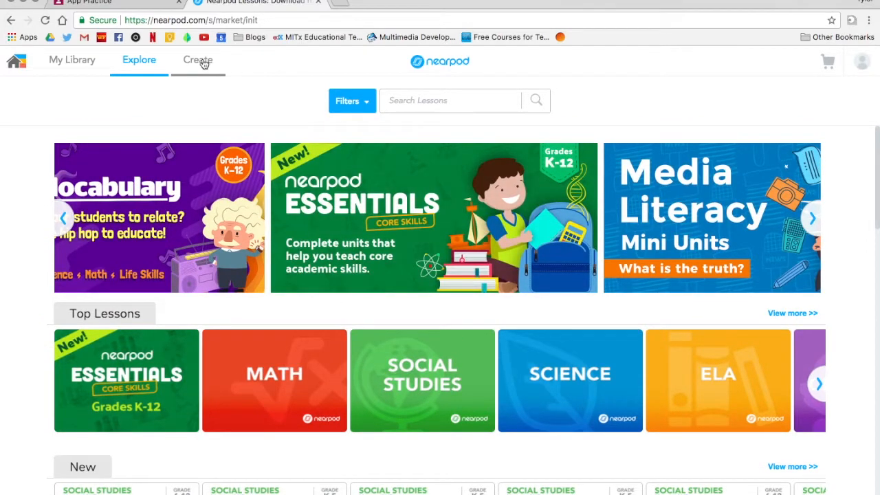
Step: Return to the home page, create a new lesson and title it France
left_click(16, 63)
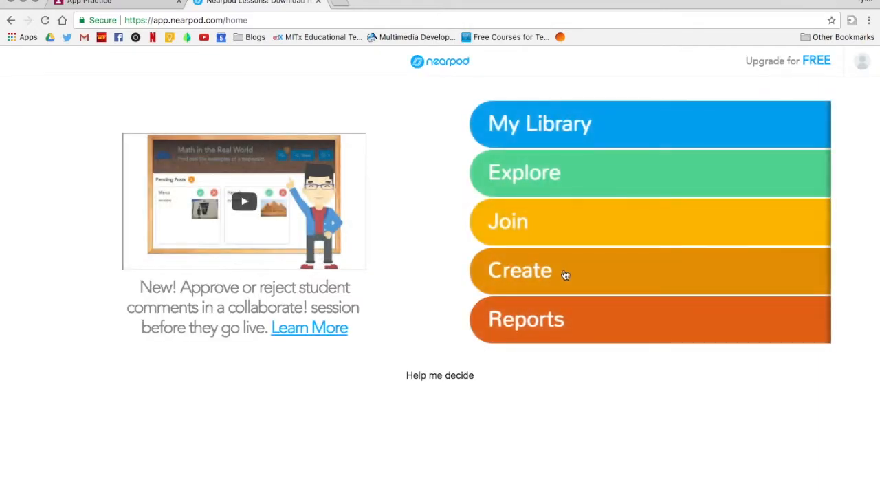
left_click(564, 275)
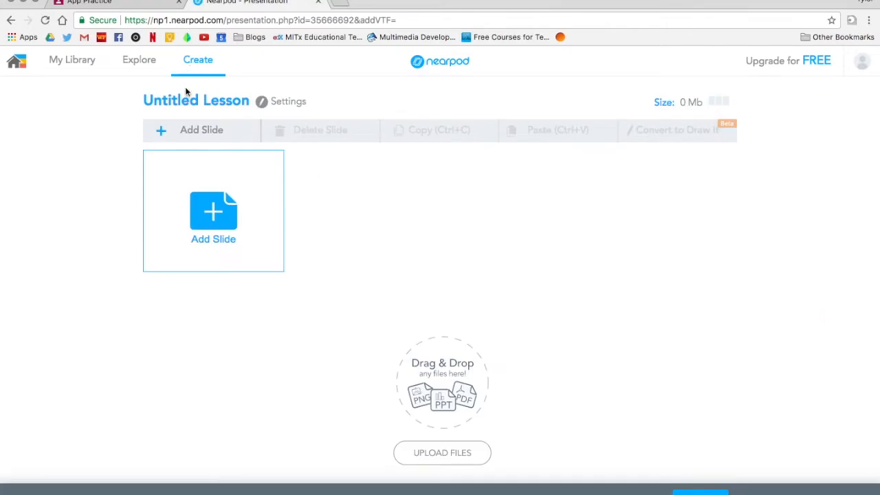
left_click(185, 99)
type("France")
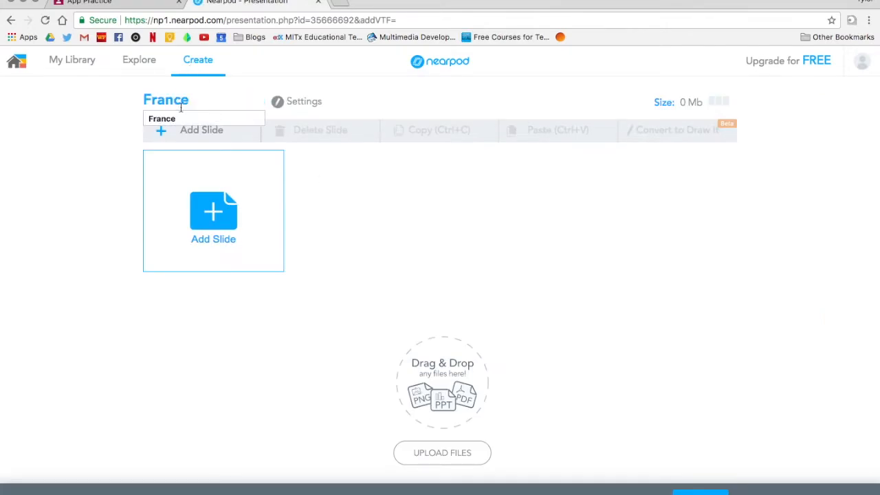
left_click(110, 115)
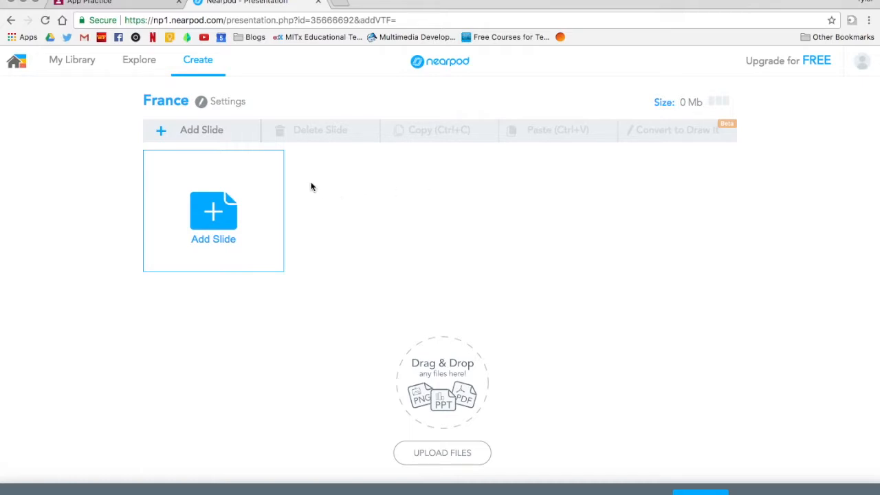
Step: Add a content slide to the lesson and enter France as the slide's title
left_click(207, 208)
left_click(291, 261)
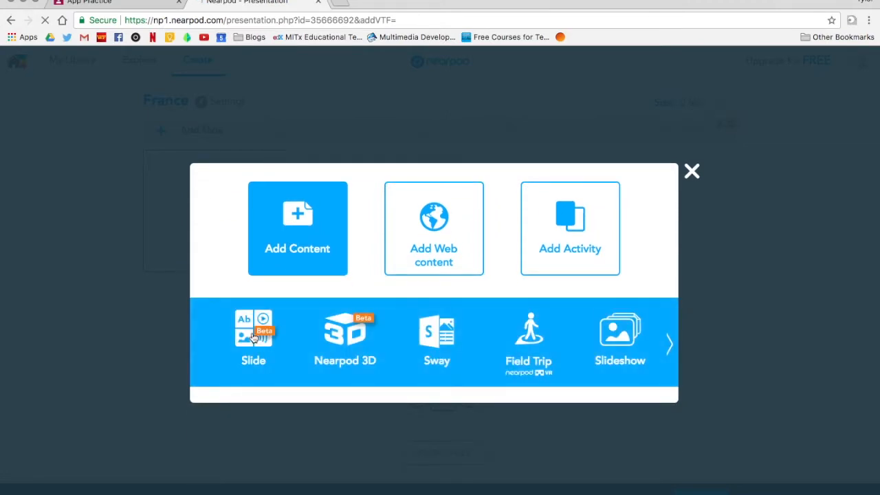
left_click(253, 337)
left_click(453, 134)
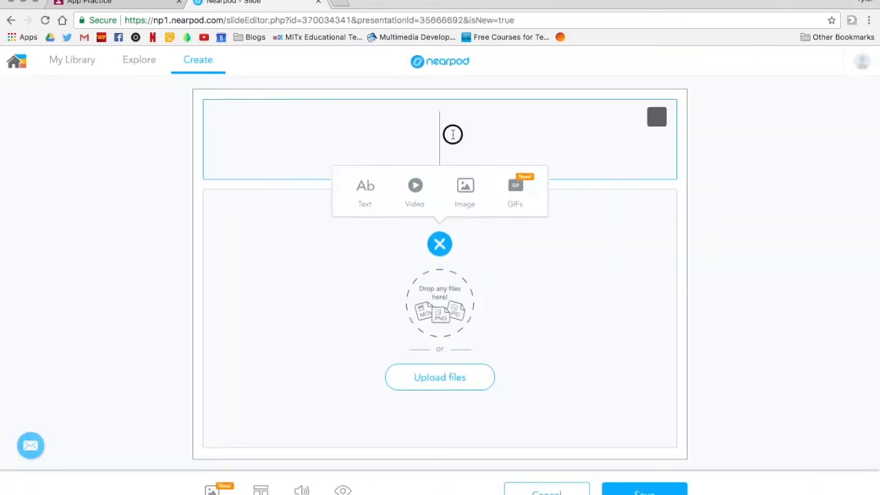
type("France")
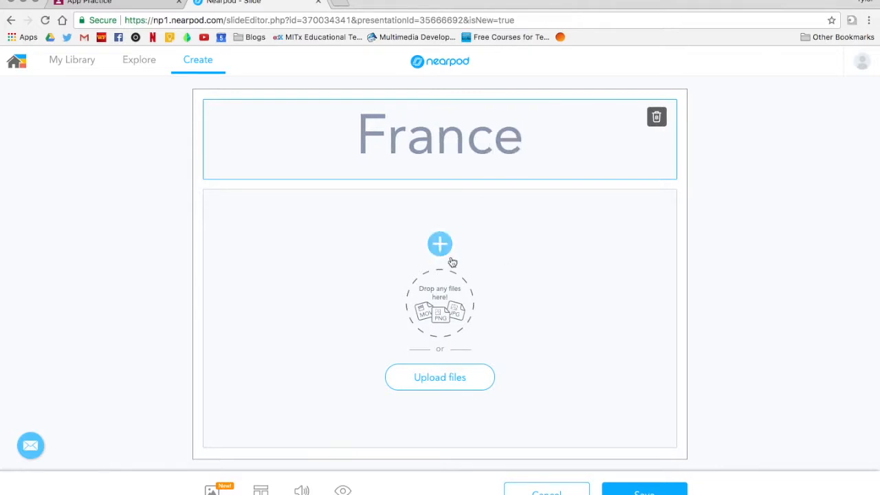
Step: Add a text block reading Lesson below the slide title and save the slide
left_click(446, 249)
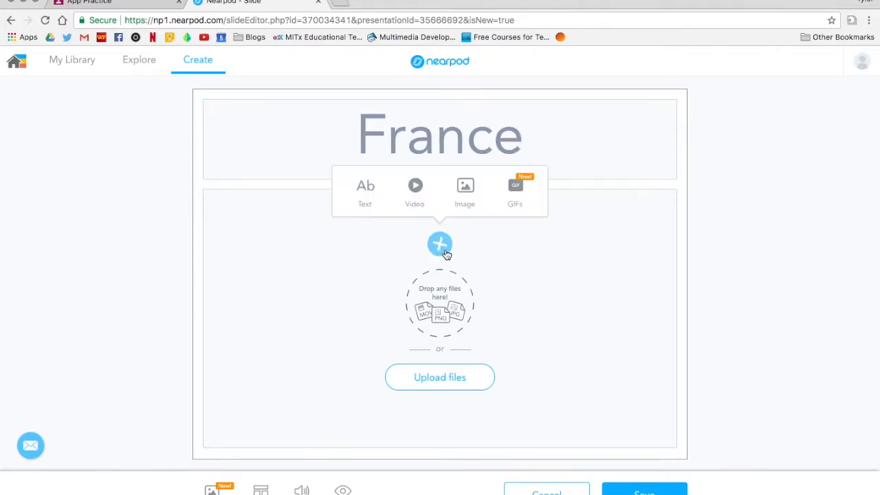
left_click(365, 188)
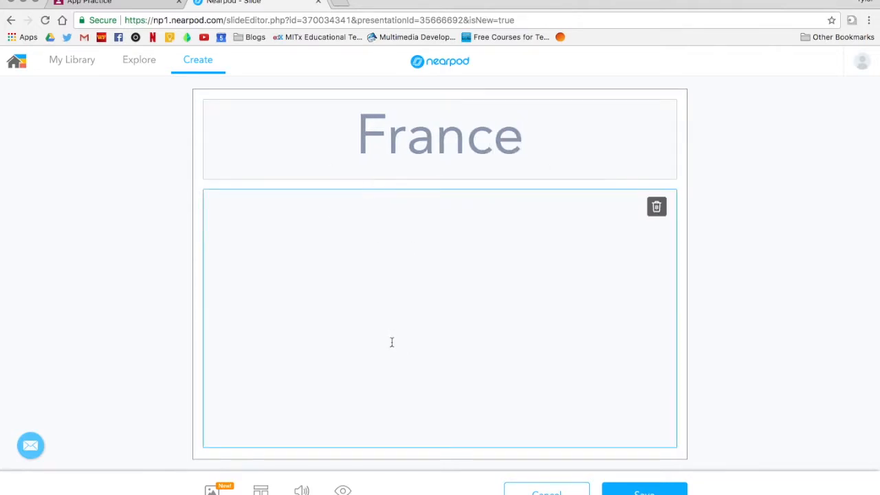
type("Lesson")
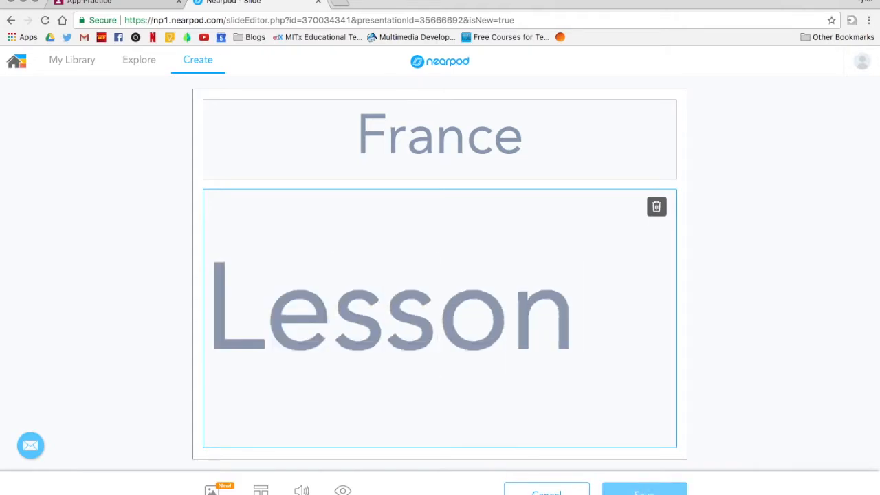
left_click(644, 492)
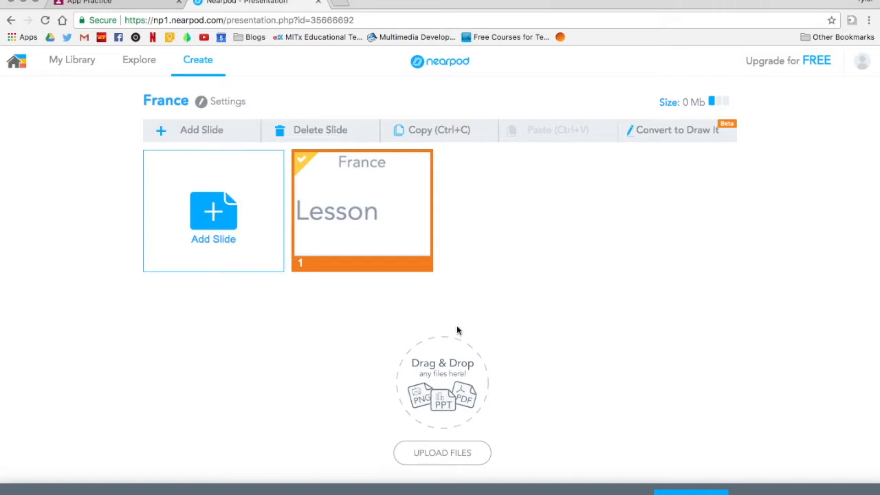
Step: Start adding a Sway as new content and select the France Sway from Countries & Continents
left_click(207, 217)
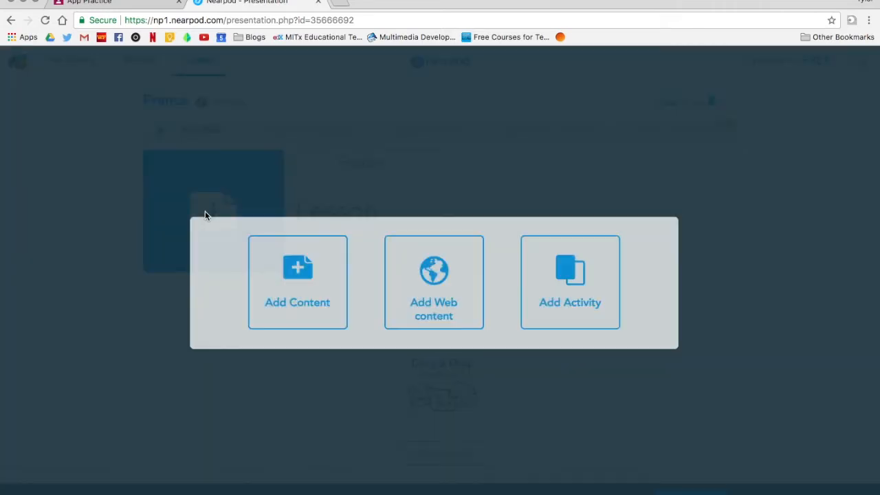
left_click(296, 284)
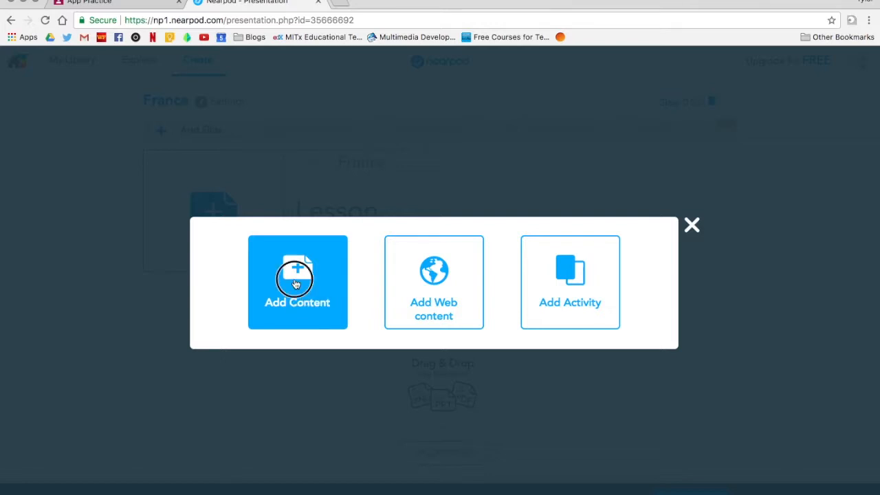
left_click(444, 341)
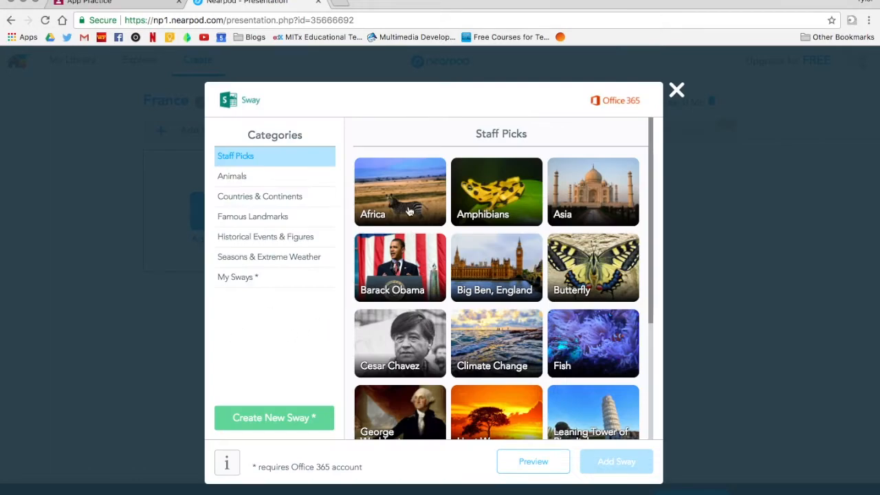
left_click(244, 200)
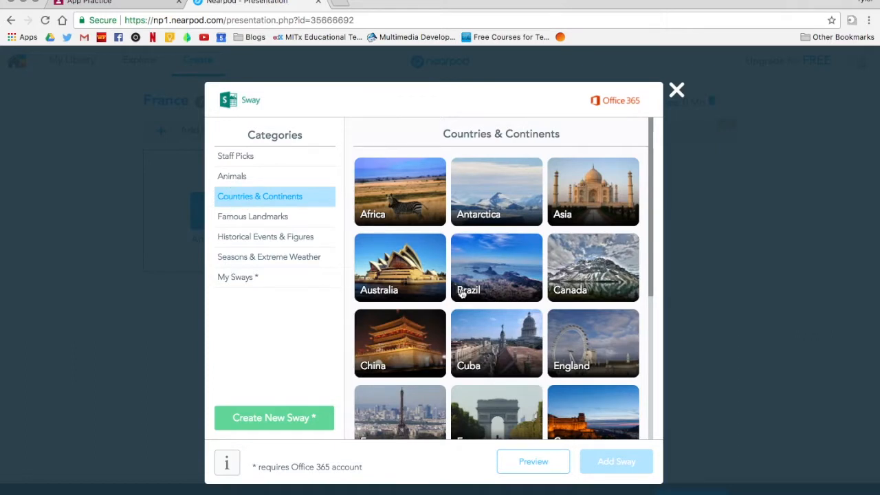
scroll(461, 296, "down", 3)
left_click(488, 290)
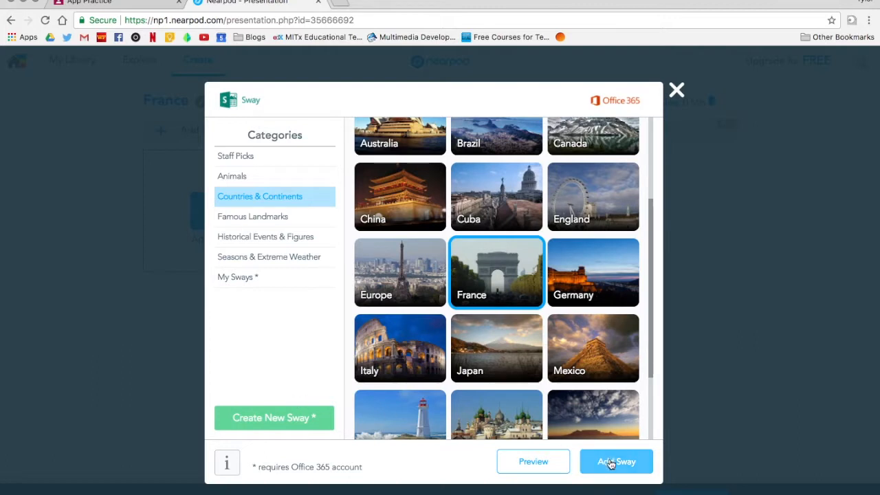
left_click(229, 462)
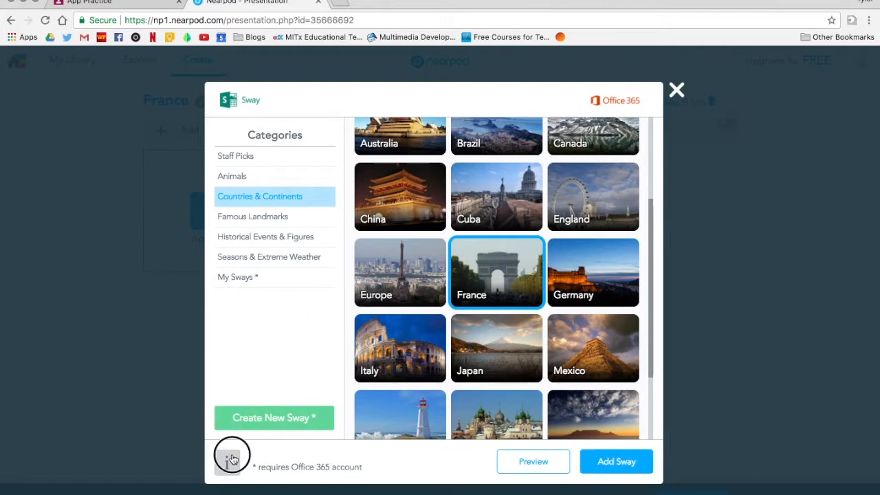
left_click(434, 421)
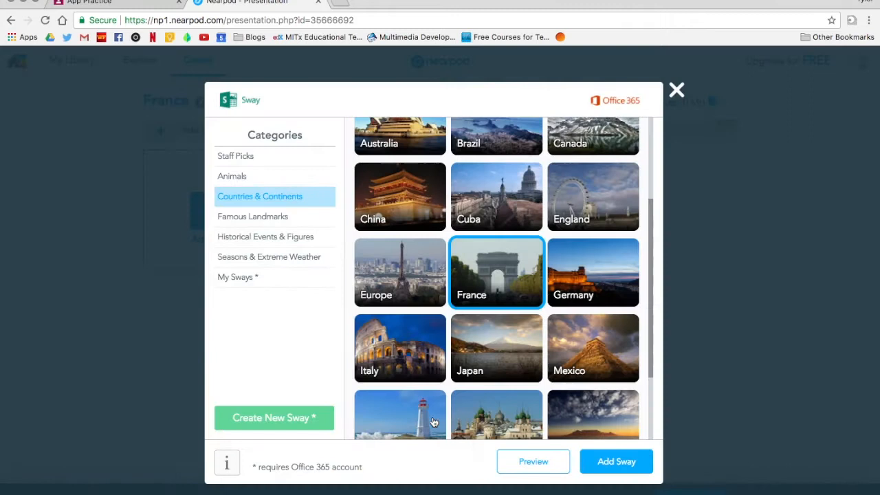
Step: Preview the France Sway through to its Economy section and add it to the lesson
left_click(542, 462)
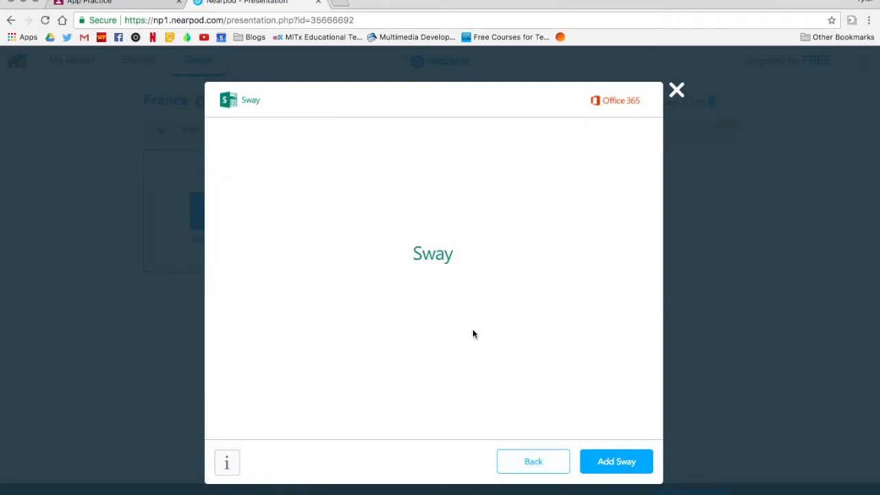
scroll(432, 259, "down", 5)
scroll(432, 259, "down", 5)
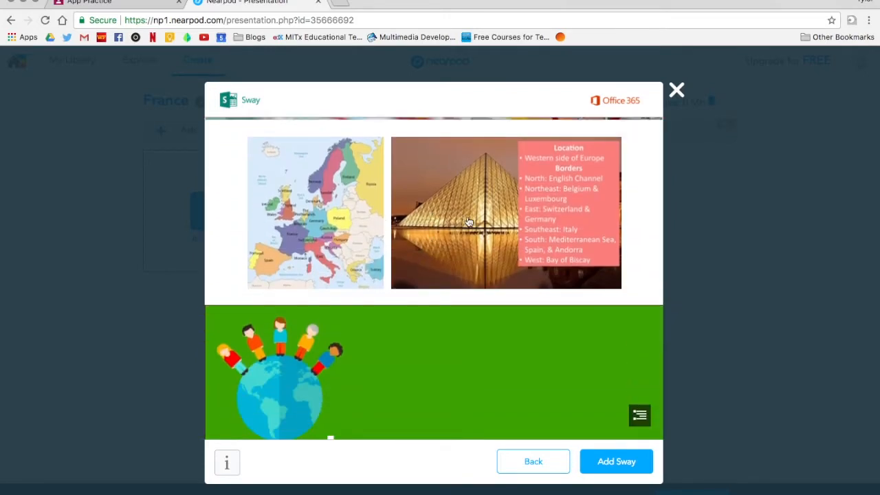
scroll(448, 379, "down", 5)
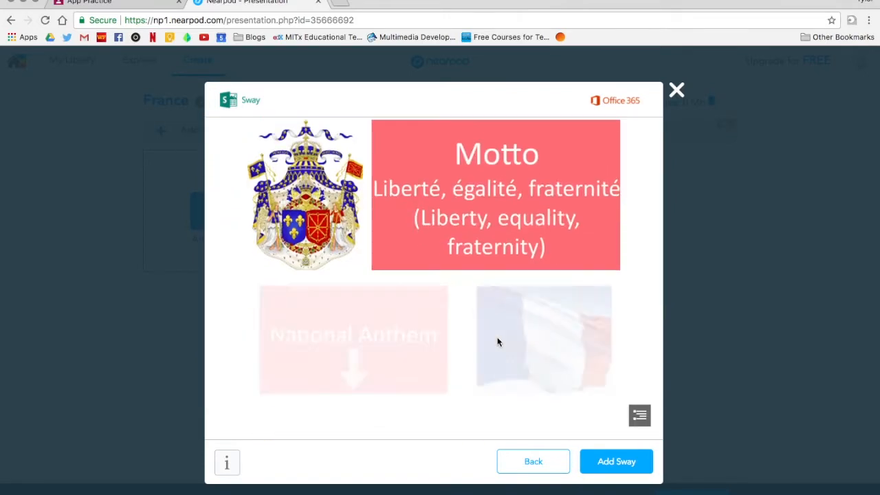
scroll(302, 349, "down", 3)
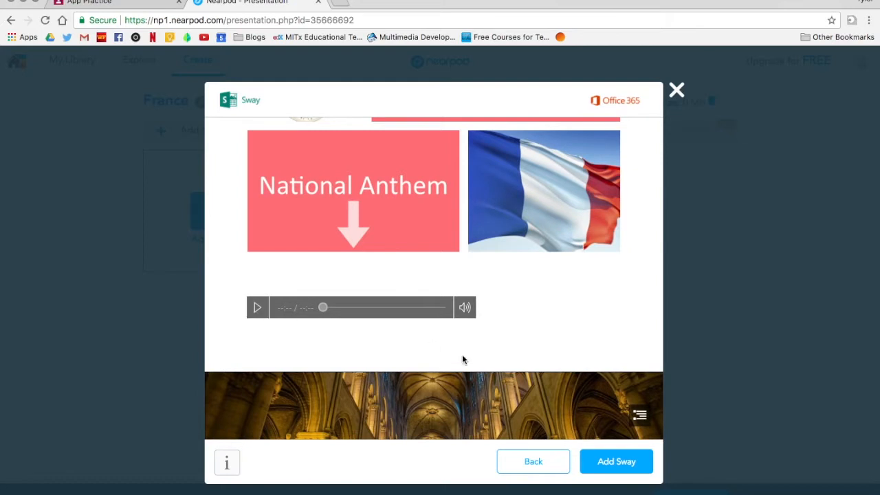
scroll(456, 357, "down", 7)
scroll(368, 297, "down", 3)
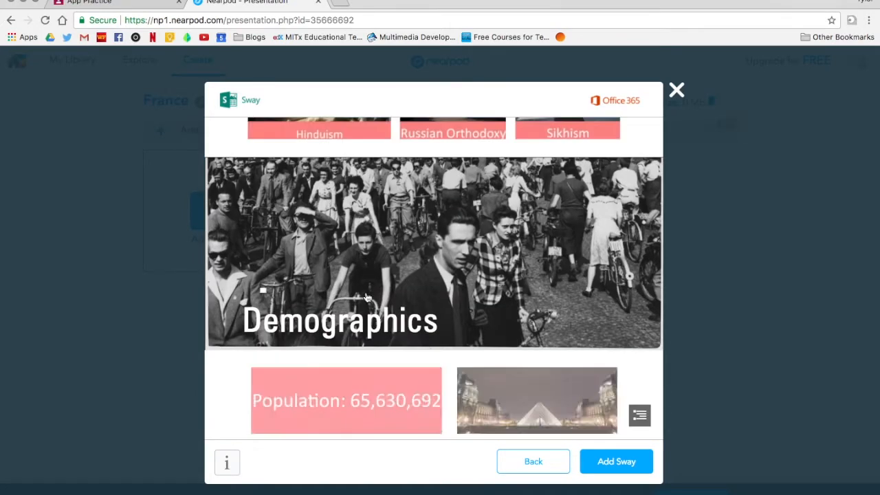
scroll(366, 296, "down", 3)
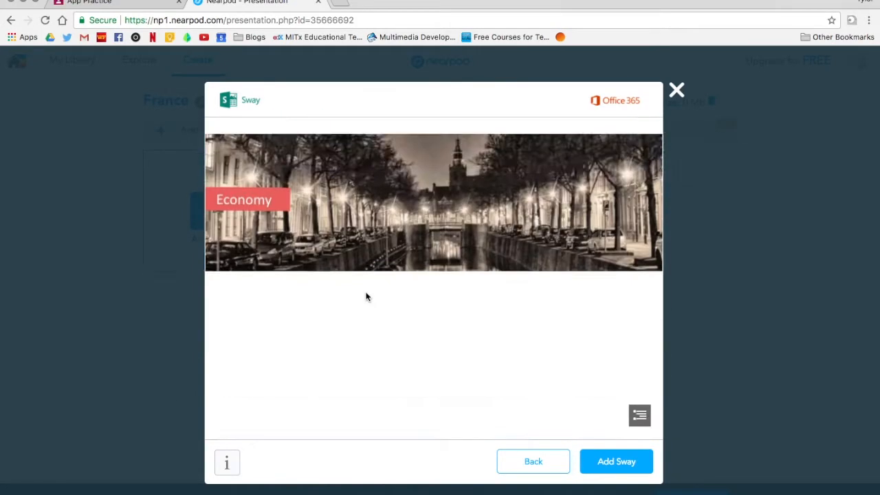
left_click(610, 467)
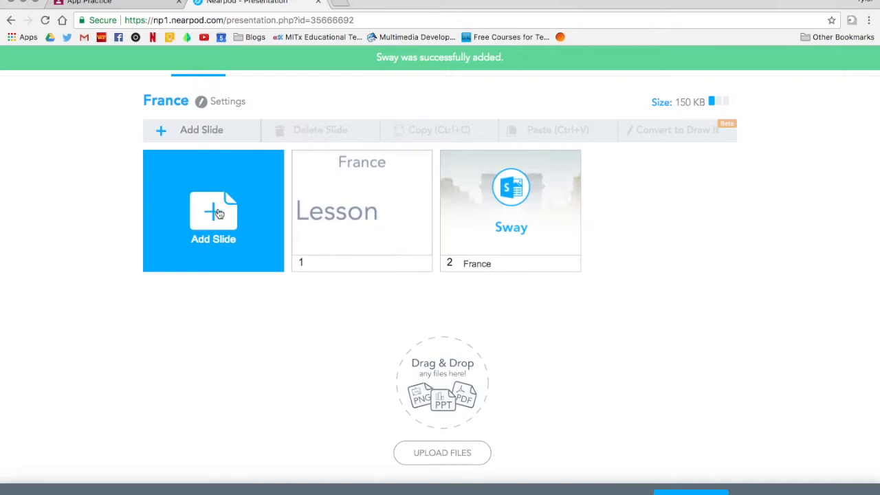
Step: Start adding a Nearpod 3D model and select the Eiffel Tower from Amazing Places & Things
left_click(217, 212)
left_click(296, 271)
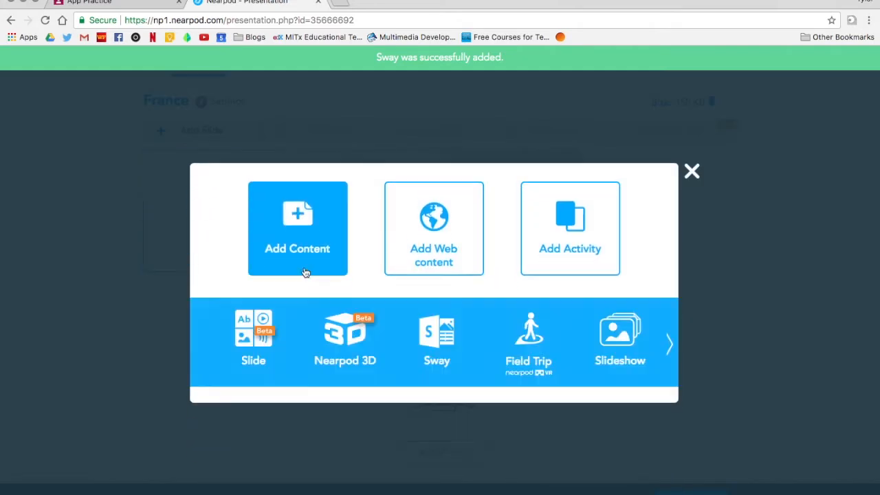
left_click(352, 341)
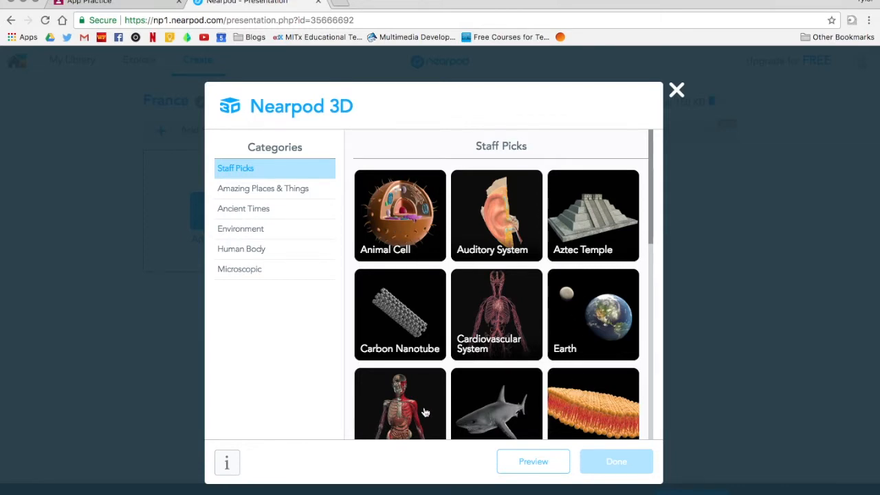
left_click(255, 191)
scroll(481, 340, "down", 3)
left_click(402, 315)
Step: Preview the Eiffel Tower model, rotate it to a view from above, and add it to the lesson
left_click(536, 462)
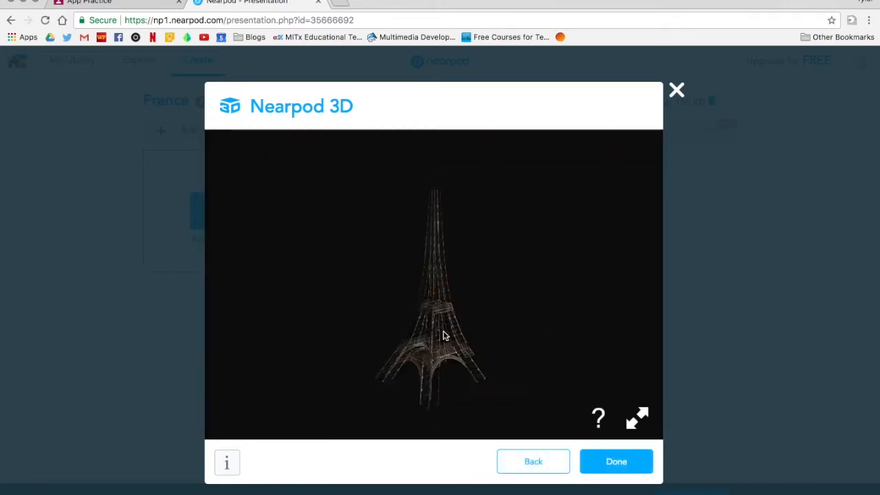
left_click_drag(450, 365, 526, 420)
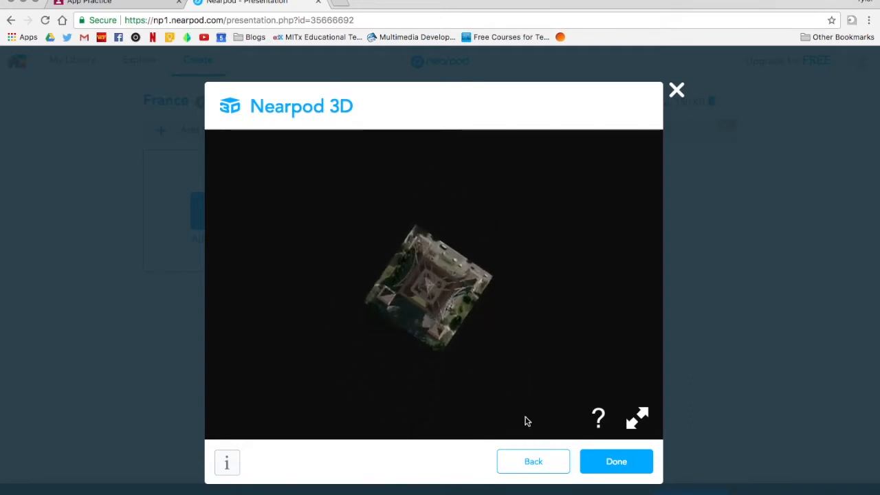
left_click(604, 465)
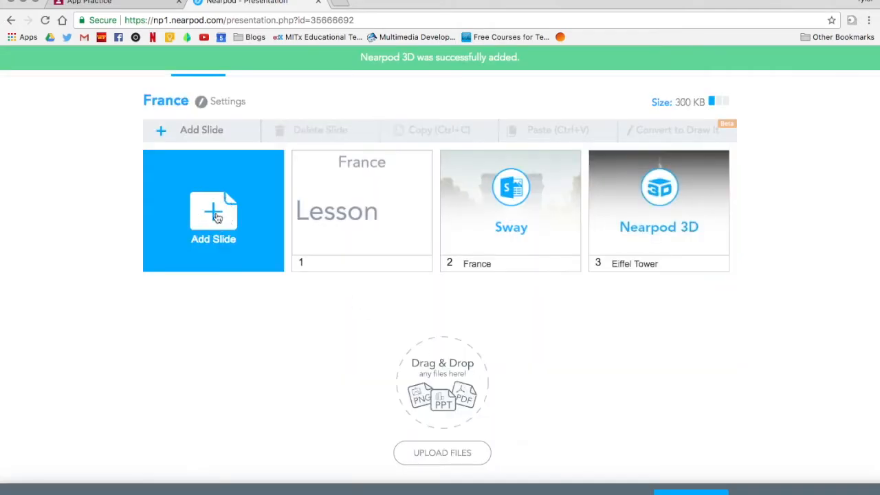
Step: Add an open-ended question activity asking "What is the most interesting thing you learned about France?" to the lesson
left_click(262, 261)
left_click(276, 280)
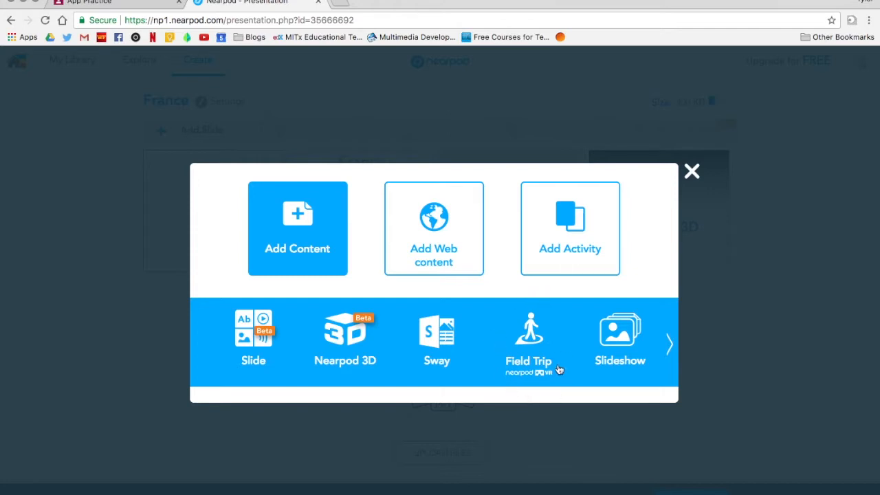
left_click(668, 347)
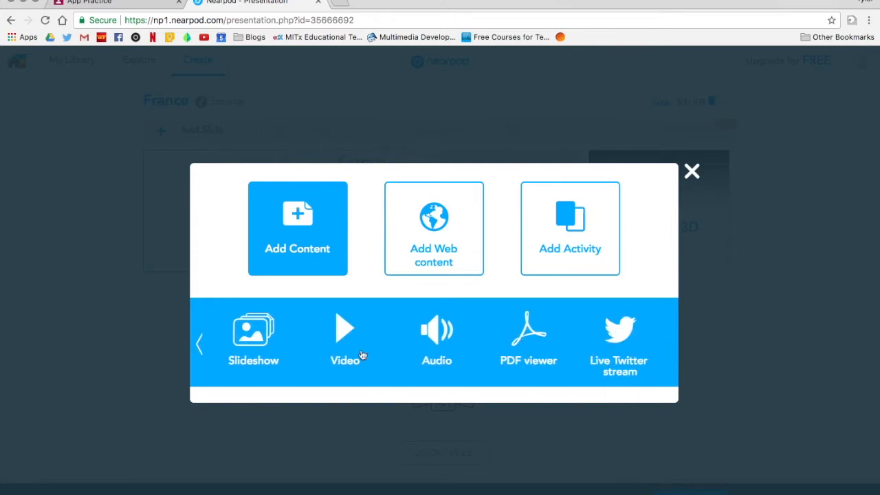
left_click(200, 343)
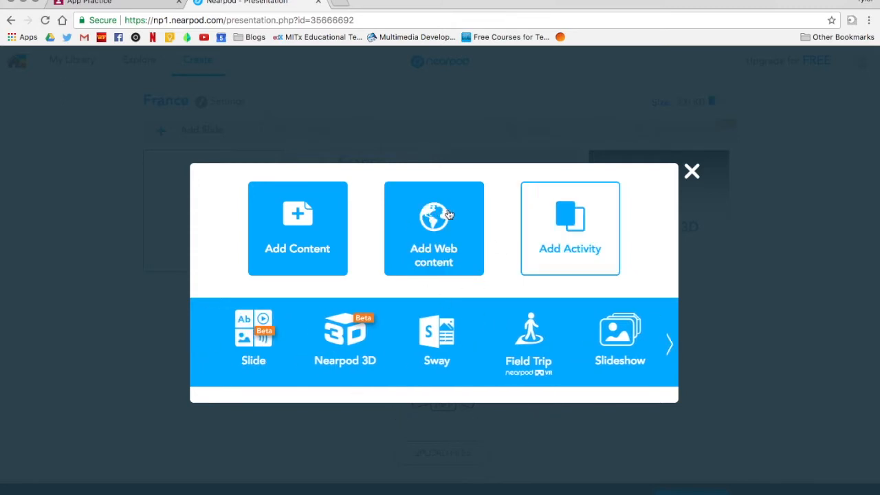
left_click(565, 238)
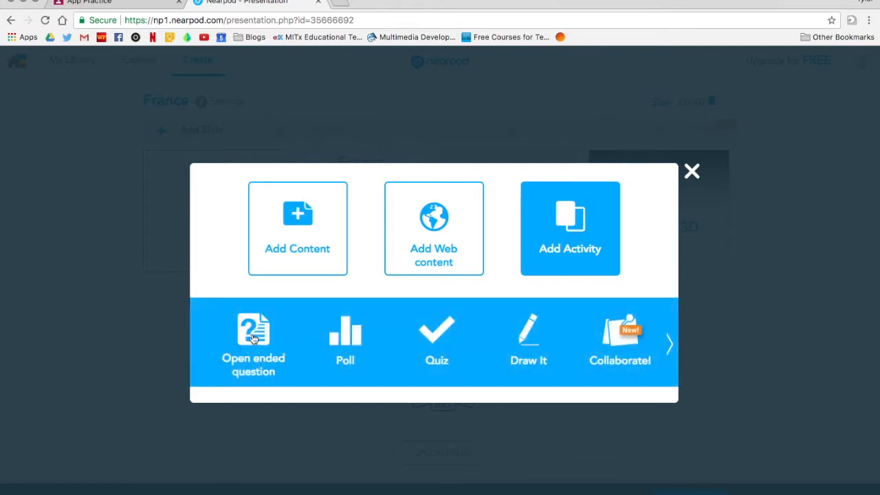
left_click(252, 338)
left_click(341, 258)
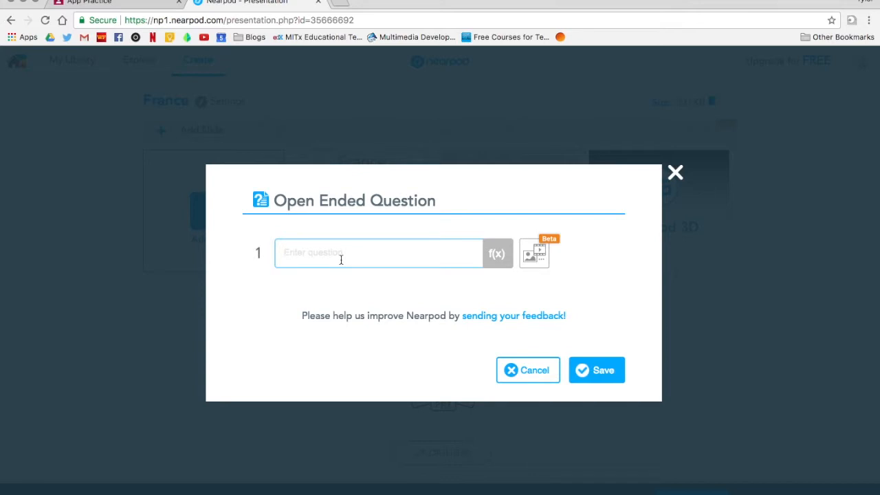
type("What is the most interesting thing you learned about France?")
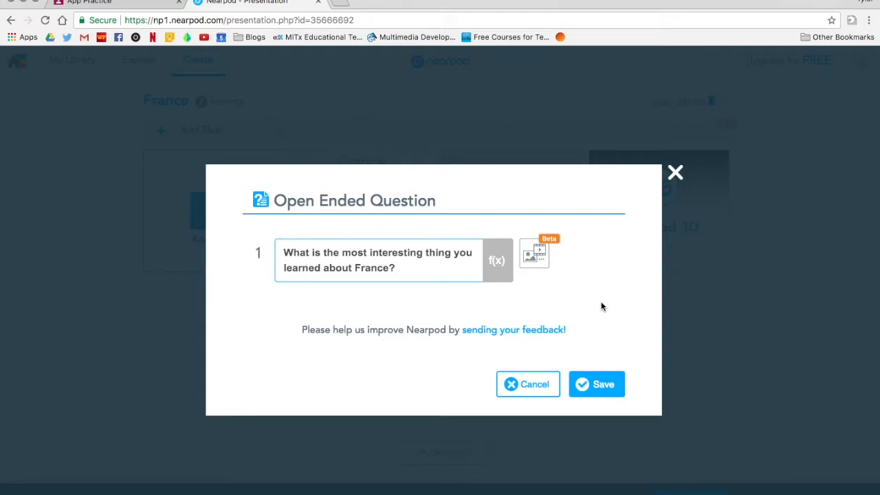
left_click(599, 382)
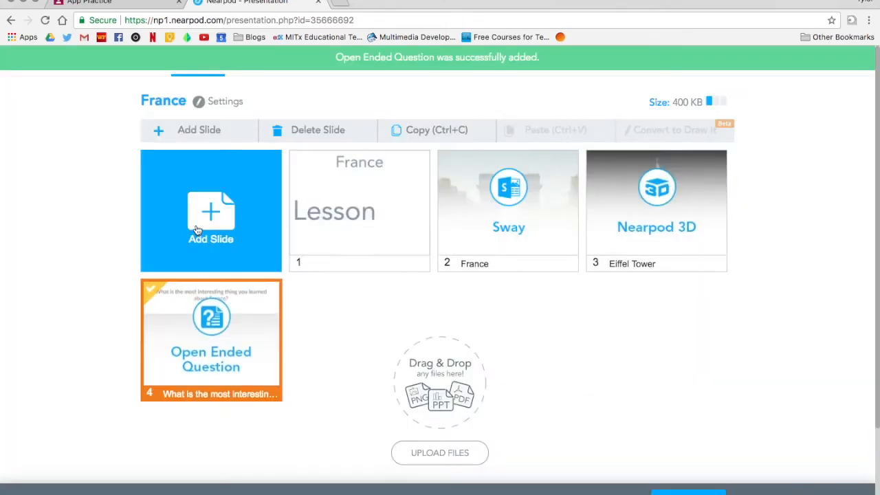
Step: Start a new poll activity and enter the question "Would you want to visit France?"
left_click(196, 230)
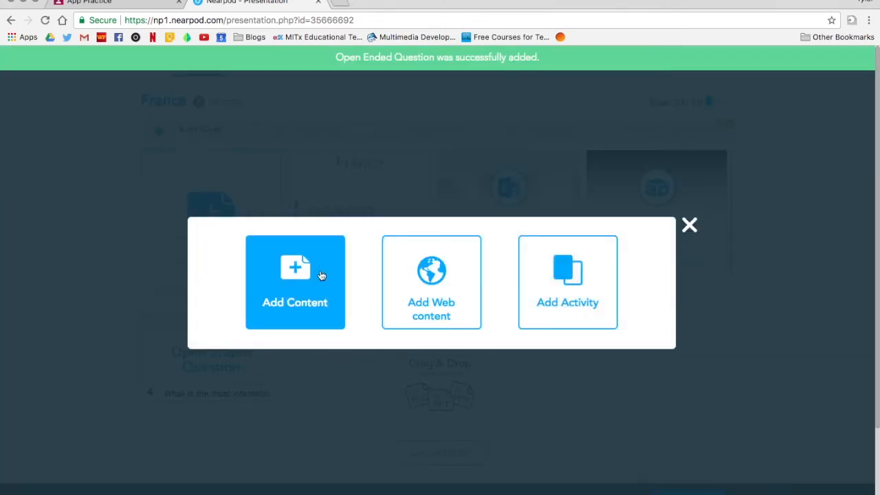
left_click(582, 292)
left_click(349, 331)
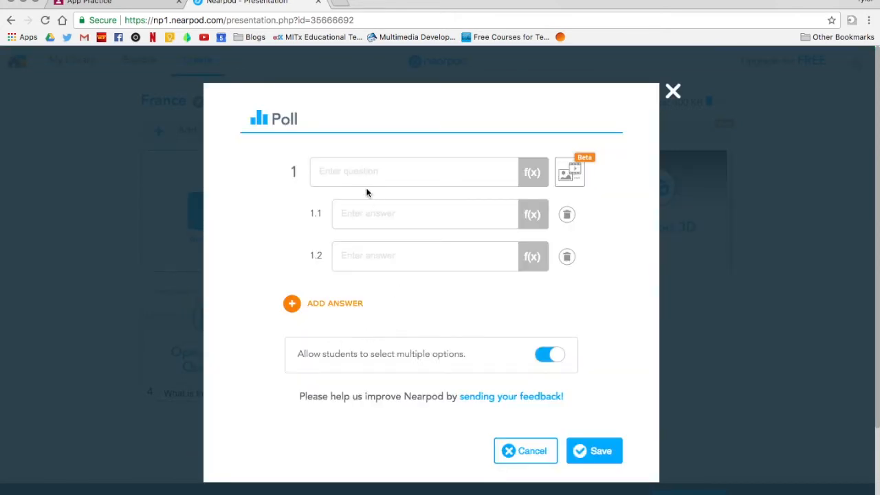
left_click(356, 176)
type("Would you")
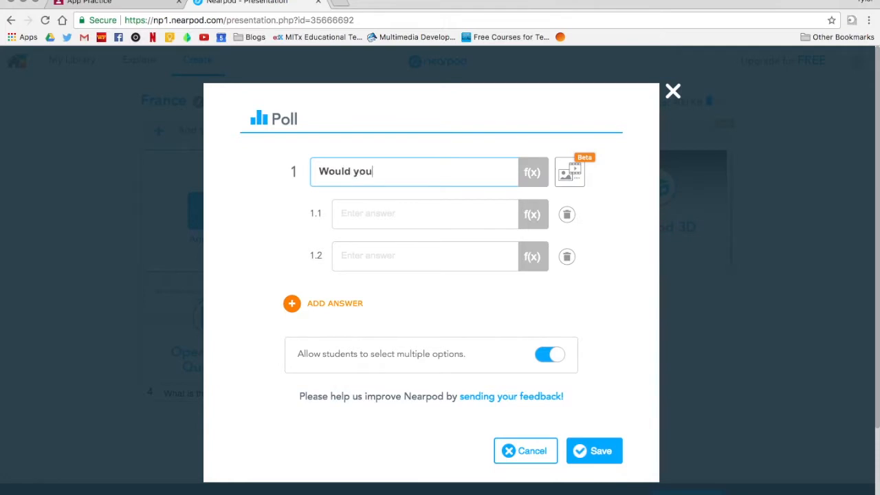
type(" want to visit France?")
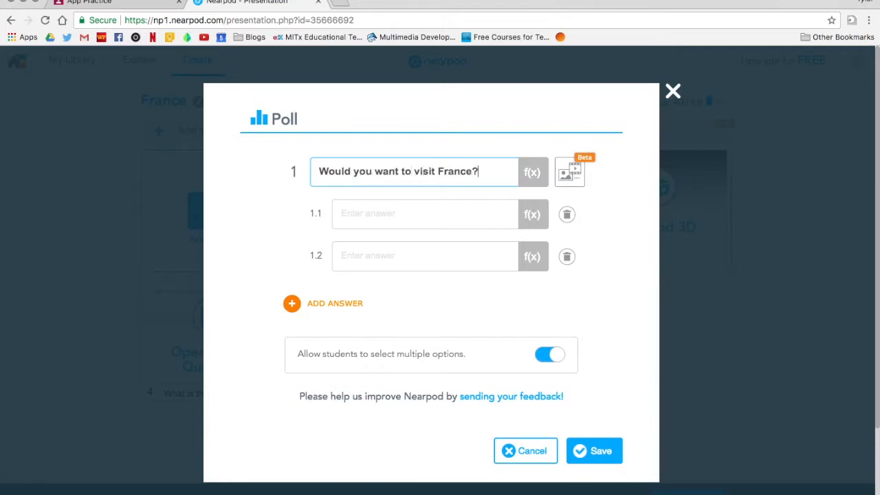
Step: Give the poll the answers Yes and No, disallow selecting multiple options, and save it
left_click(366, 218)
type("Yes")
key("Tab")
type("N")
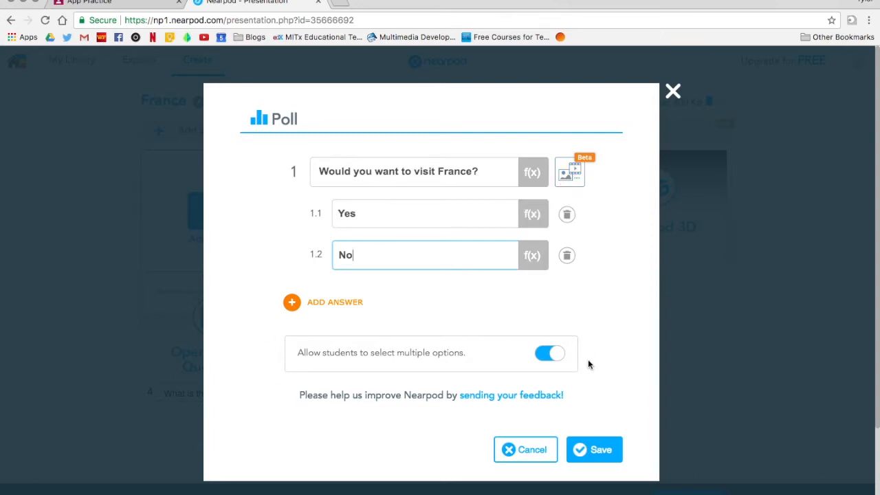
left_click(550, 356)
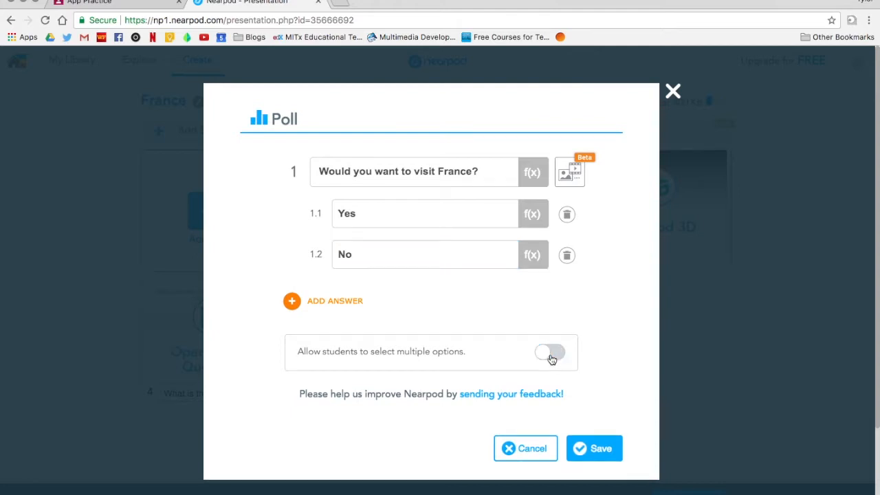
left_click(595, 448)
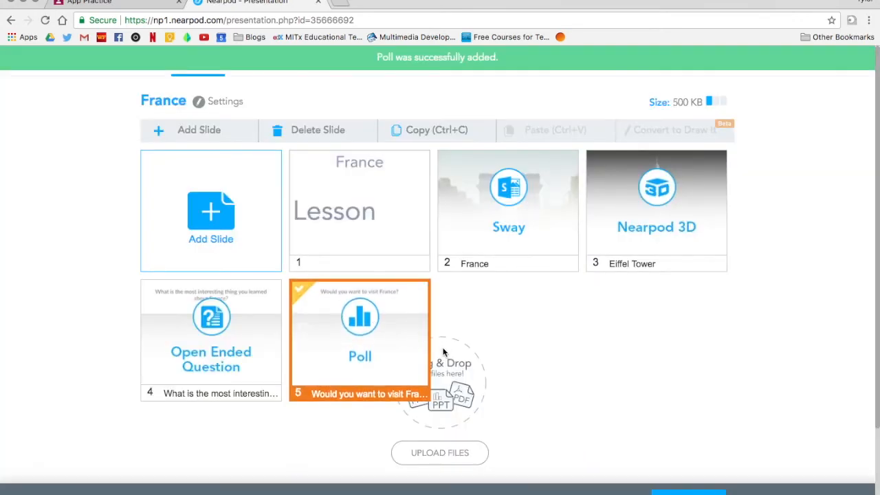
Step: Start a new quiz activity and enter the question "Which color is not on the French flag?"
left_click(208, 209)
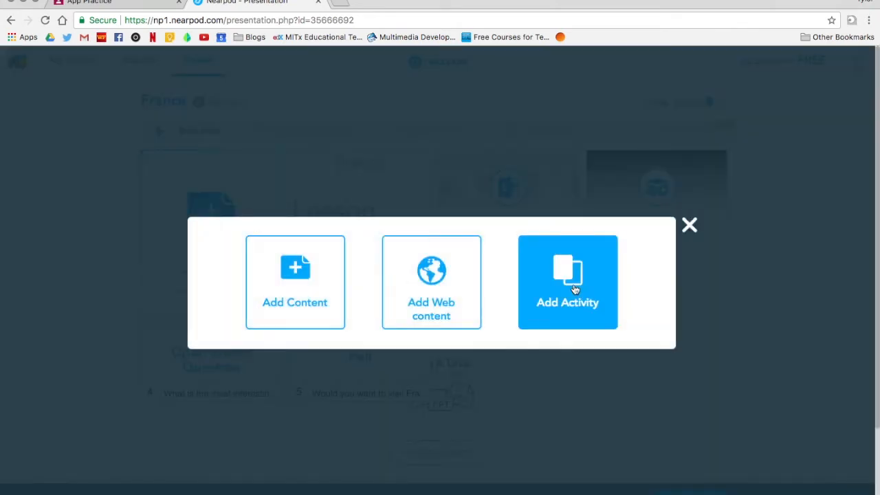
left_click(574, 287)
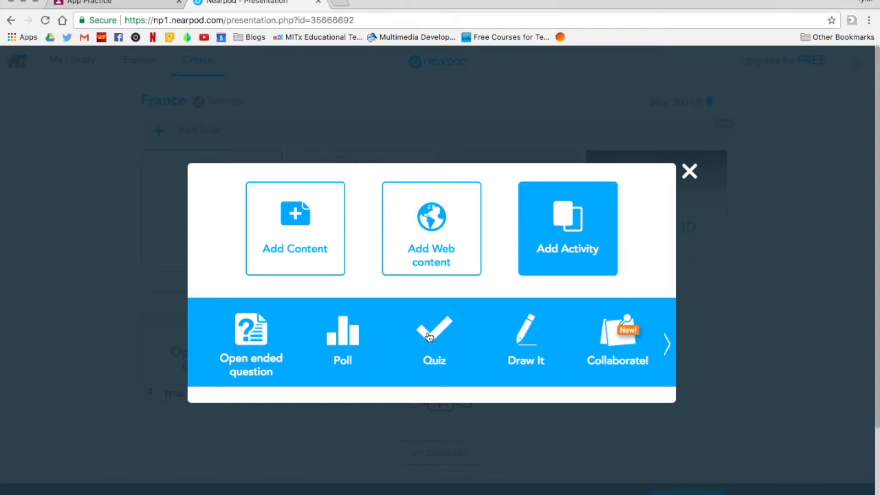
left_click(426, 336)
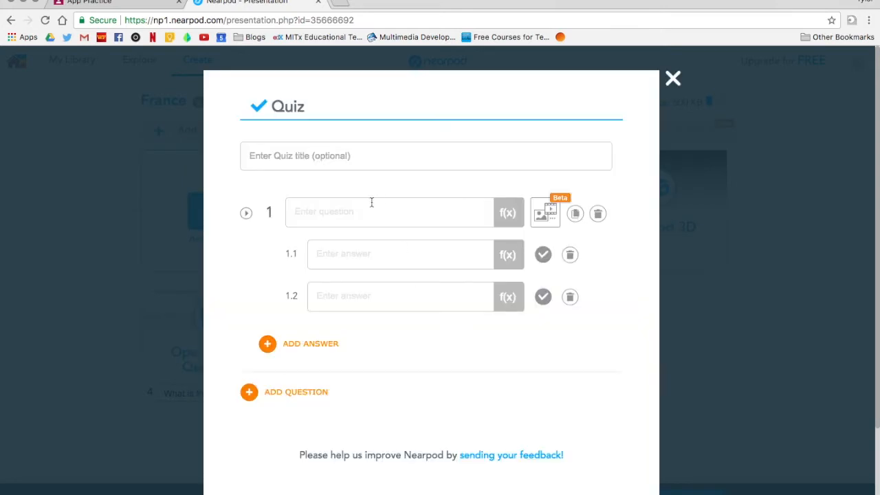
left_click(327, 215)
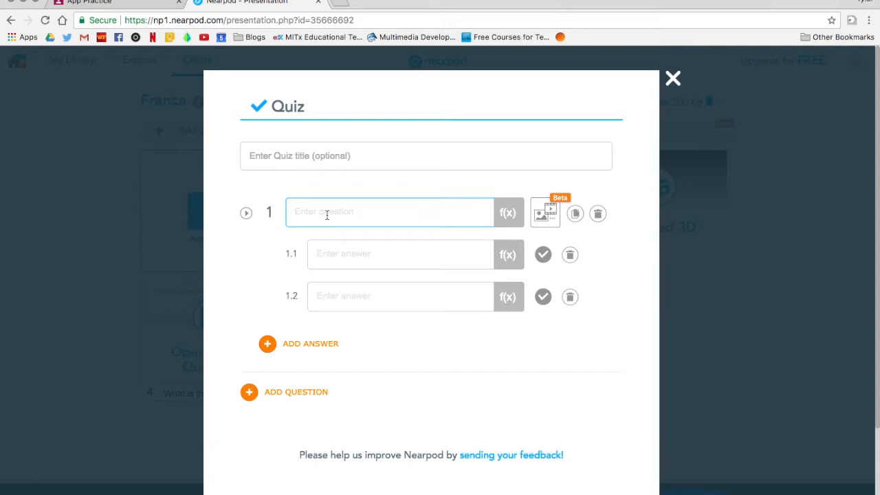
type("Which color is not on the French flag?")
Step: Give the quiz question four answers: Red, White, Blue and Gold
key("Tab")
type("Red")
key("Tab")
type("White")
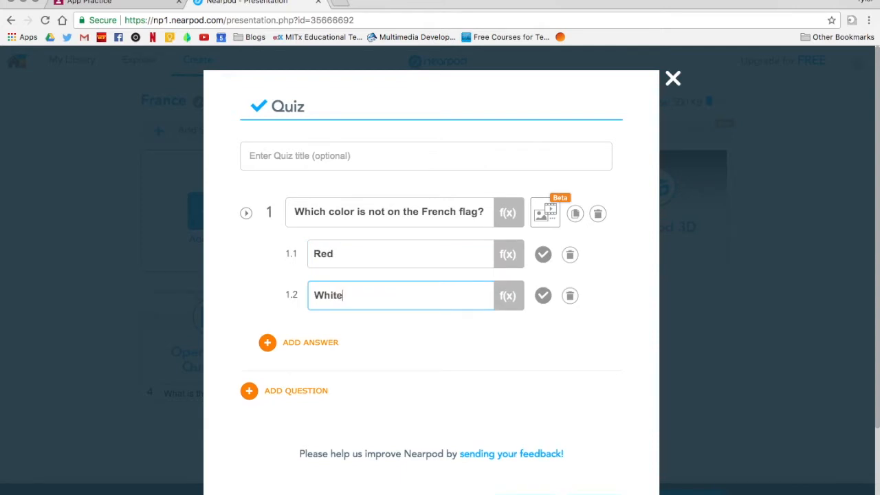
key("Tab")
left_click(320, 340)
left_click(340, 337)
type("Blue")
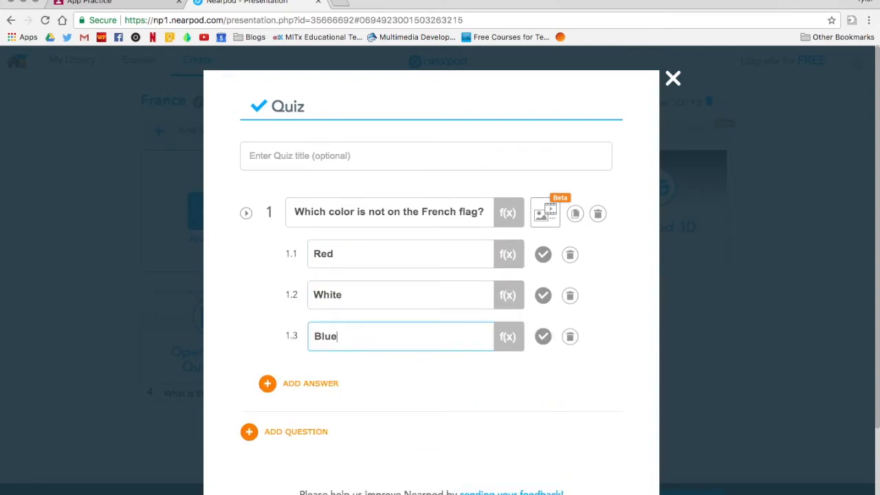
left_click(310, 383)
left_click(352, 373)
type("Gold")
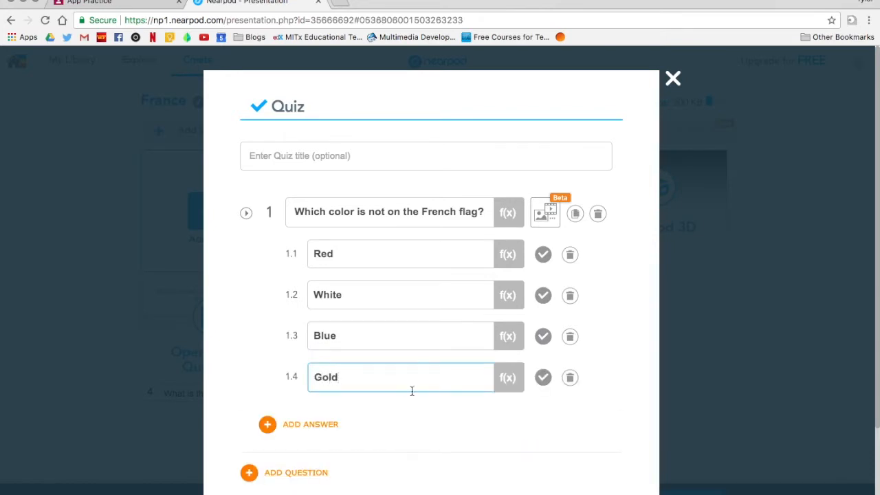
Step: Mark Gold as the correct answer and save the quiz to the lesson
scroll(411, 391, "down", 1)
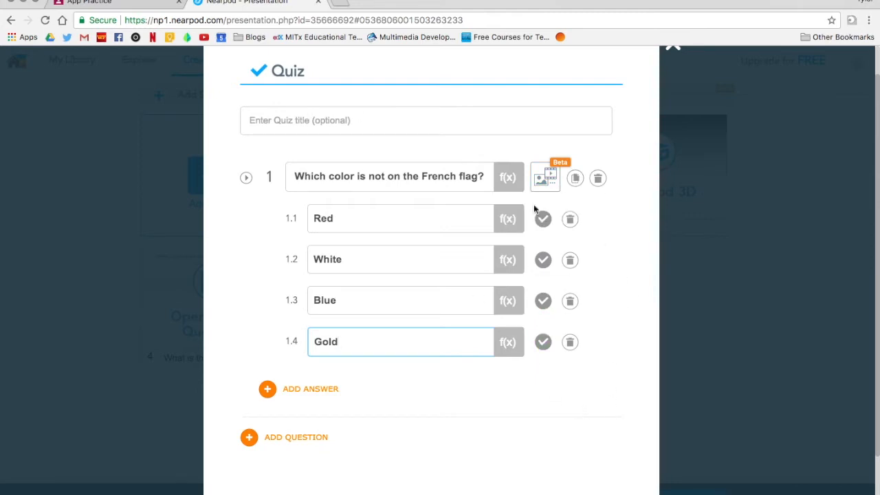
left_click(543, 343)
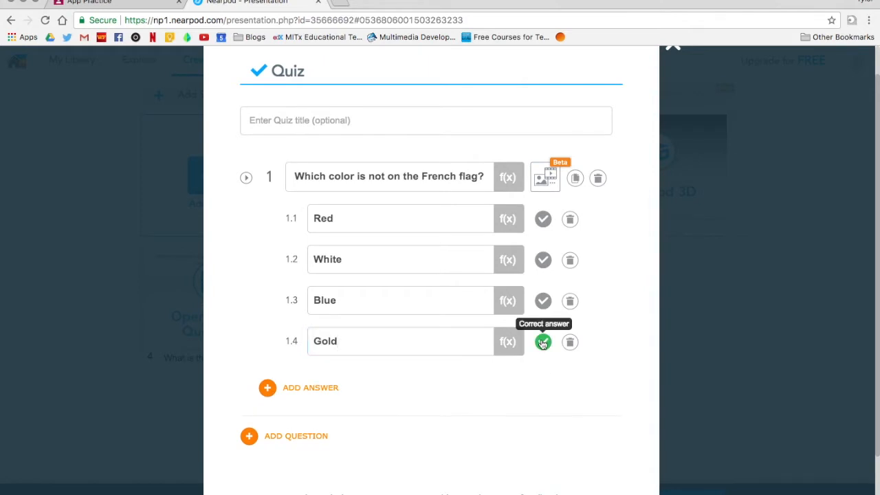
scroll(618, 377, "down", 3)
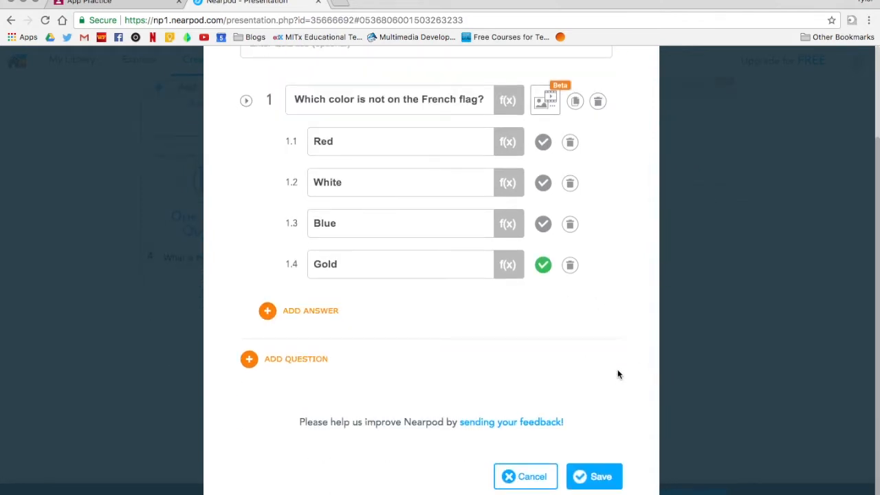
left_click(594, 478)
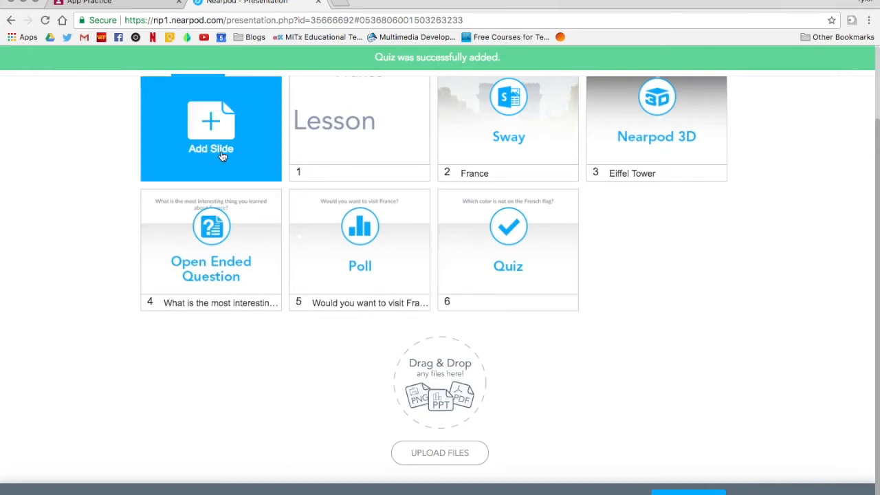
Step: Add a Draw It activity with the prompt "Please draw the French flag." to the lesson
left_click(211, 127)
left_click(543, 283)
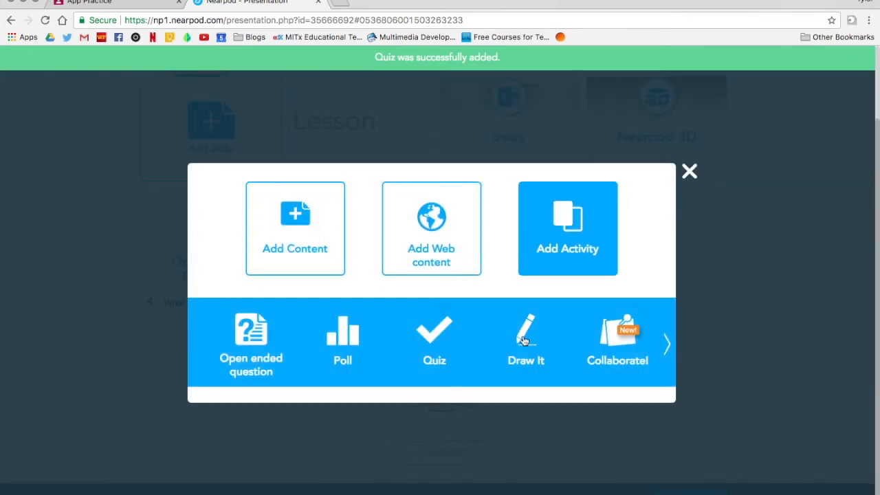
left_click(520, 332)
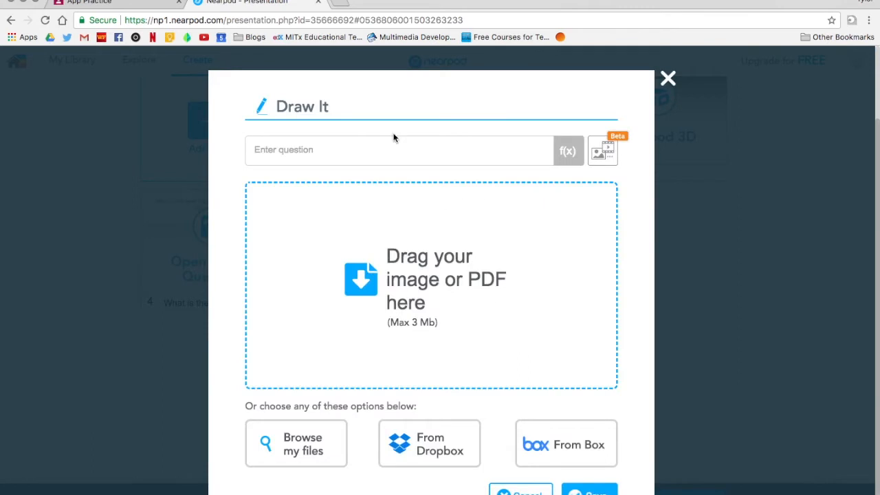
left_click(370, 154)
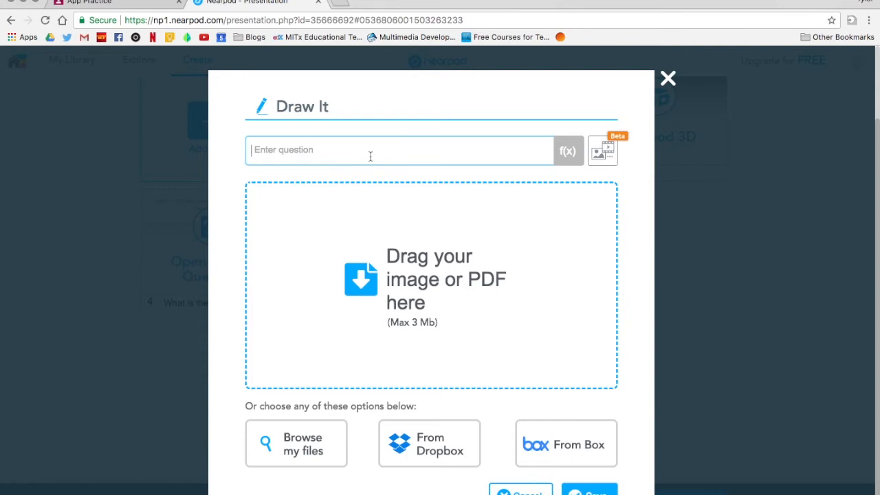
type("Please draw the ")
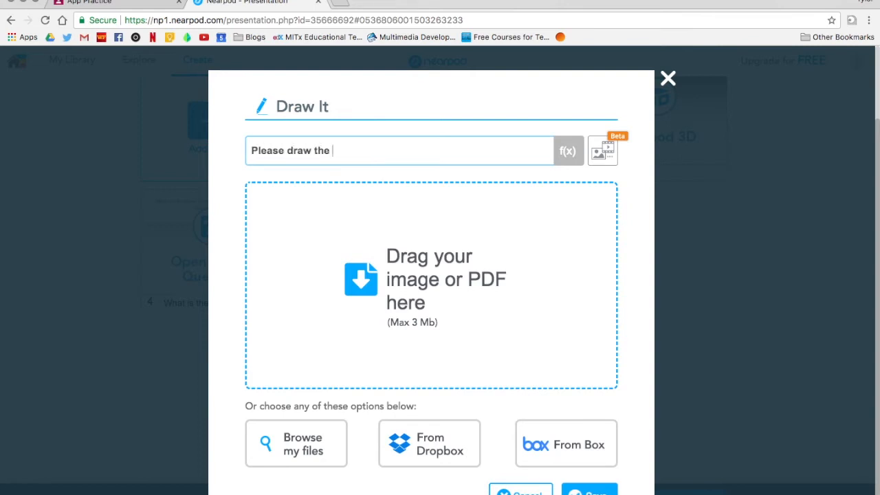
type("Fren")
key("BackSpace")
type("ench flag.")
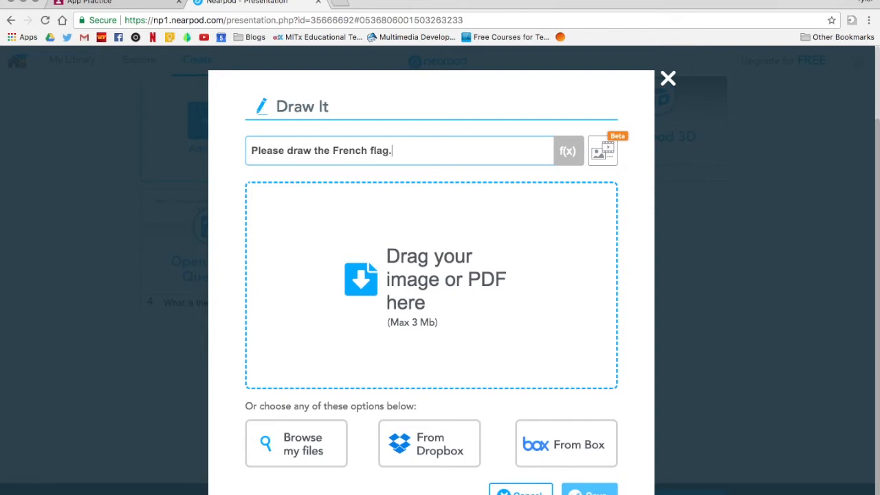
left_click(589, 492)
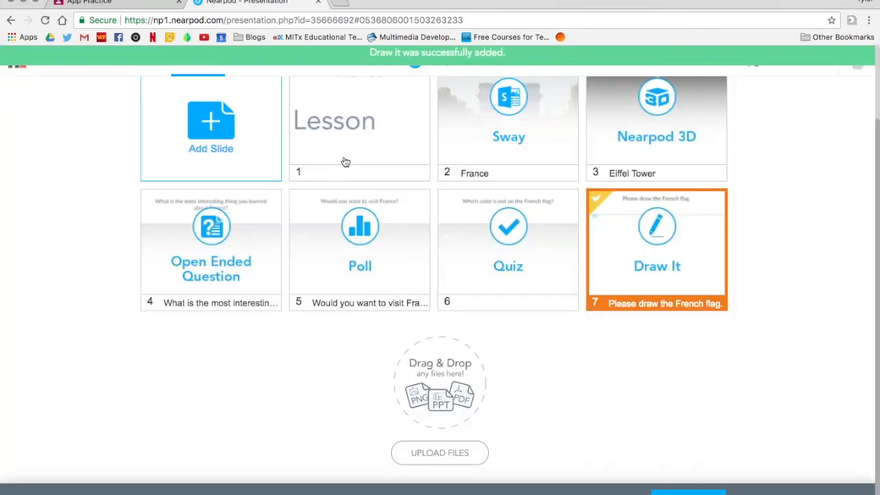
Step: Start a Collaborate! activity with the topic "France" and the description "Please post a picture of cool building in France."
left_click(215, 122)
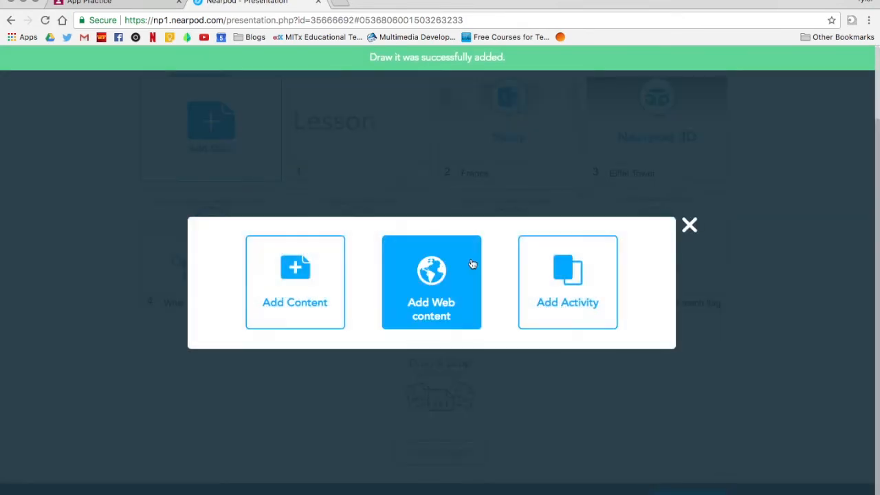
left_click(546, 292)
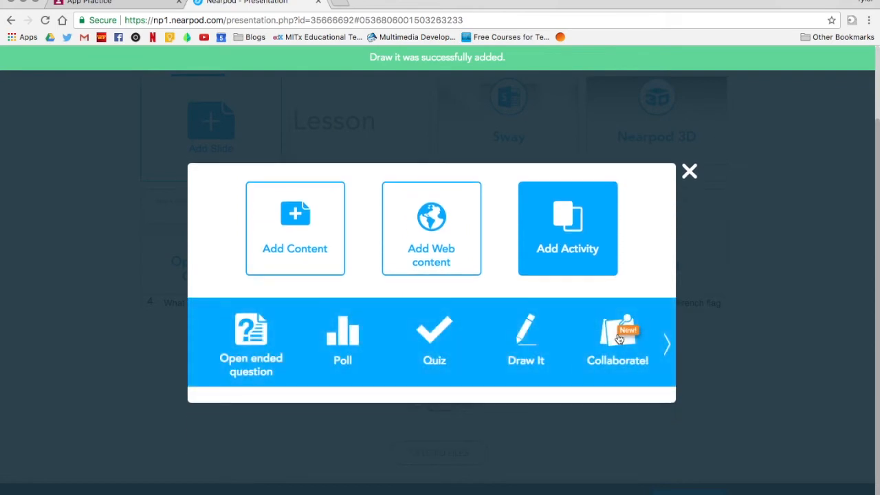
left_click(617, 337)
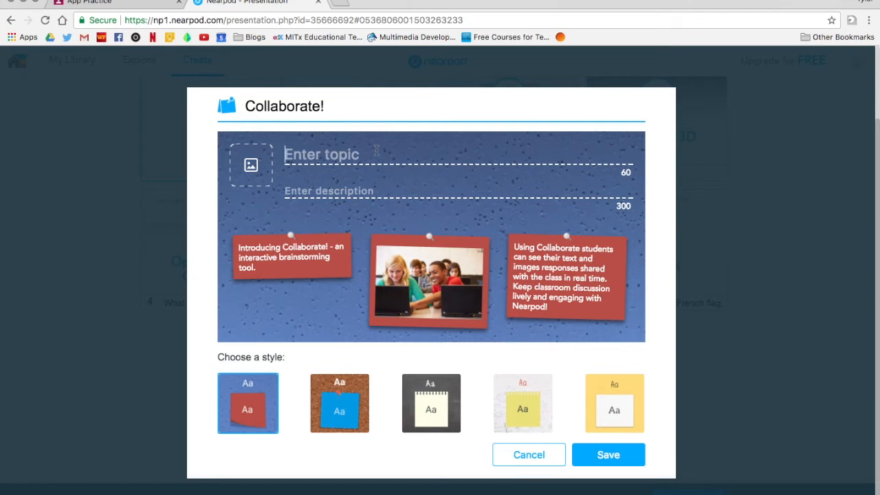
type("France")
key("Tab")
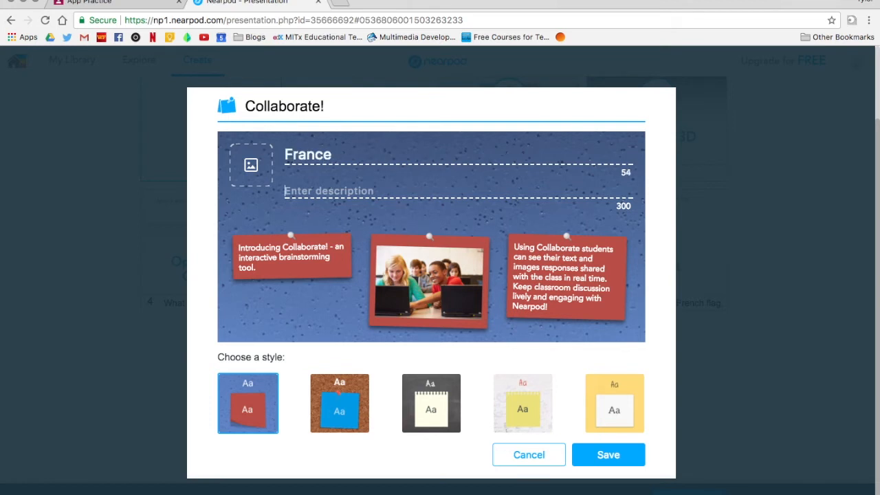
type("Please post a cool")
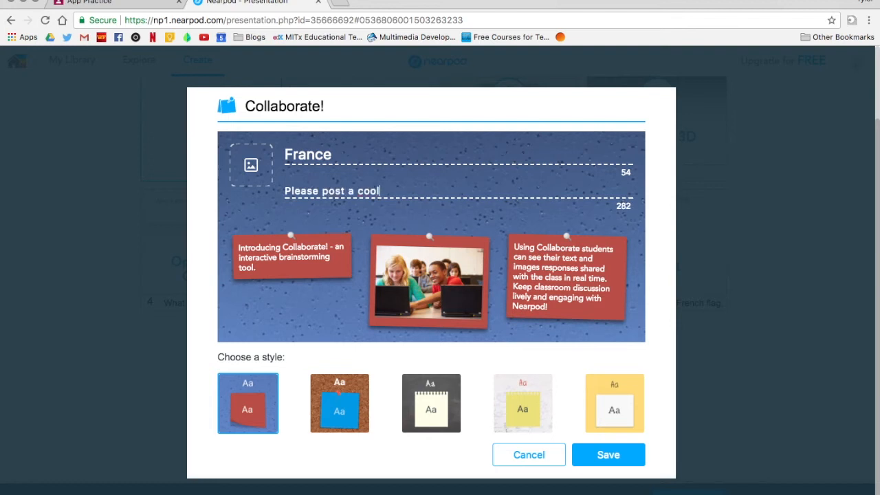
type("picture of ")
type("building in France.")
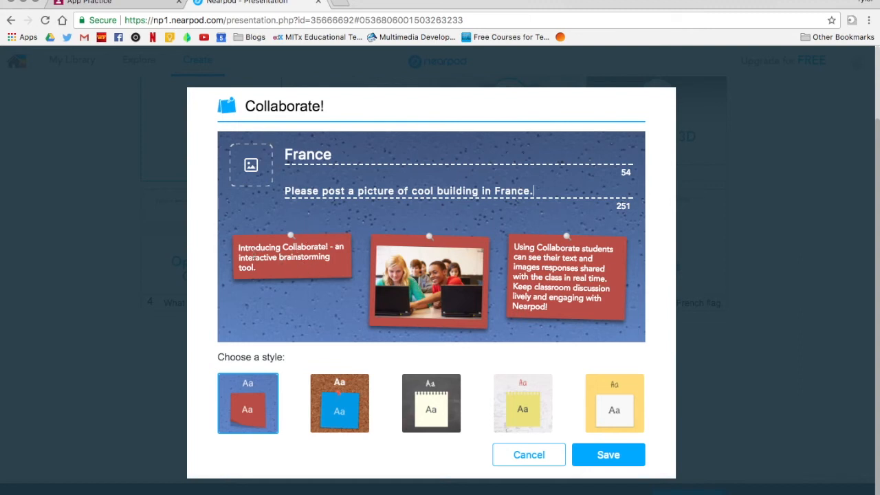
Step: Give the Collaborate! board the light style with yellow notes and red text, and save it to the lesson
left_click(328, 389)
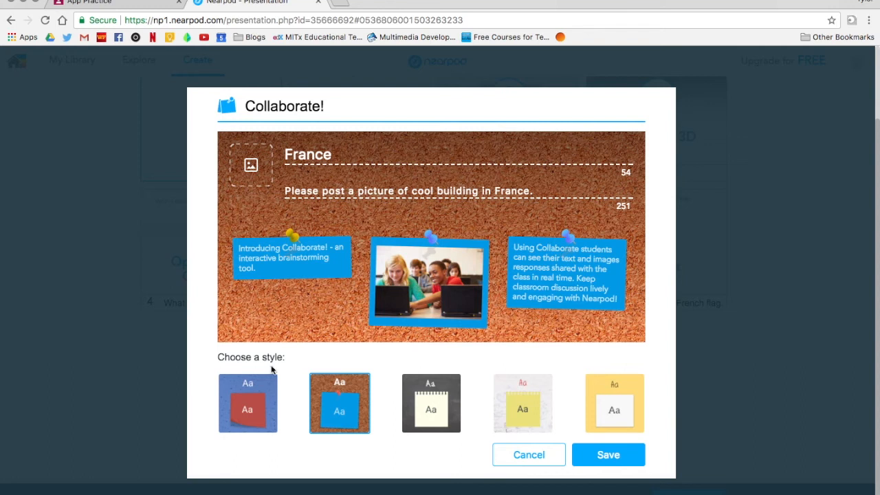
left_click(532, 398)
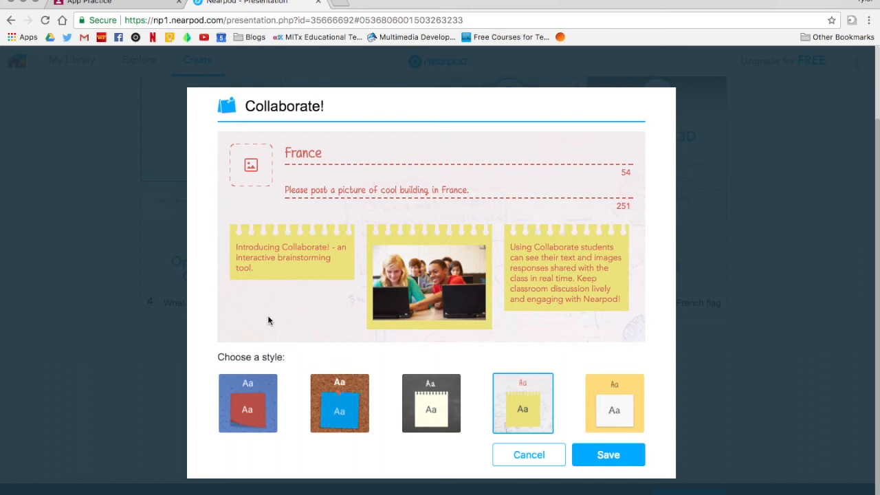
left_click(586, 456)
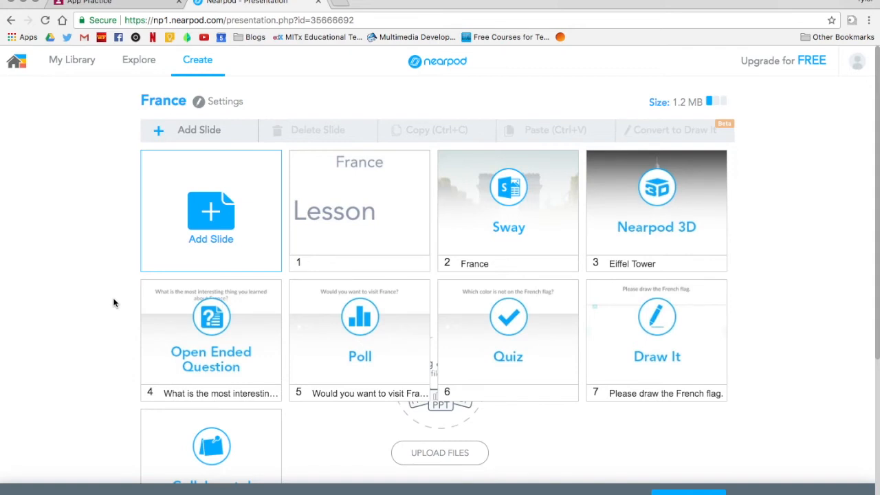
Step: Open the lesson details for saving and set the grade level to 12th
scroll(89, 317, "down", 1)
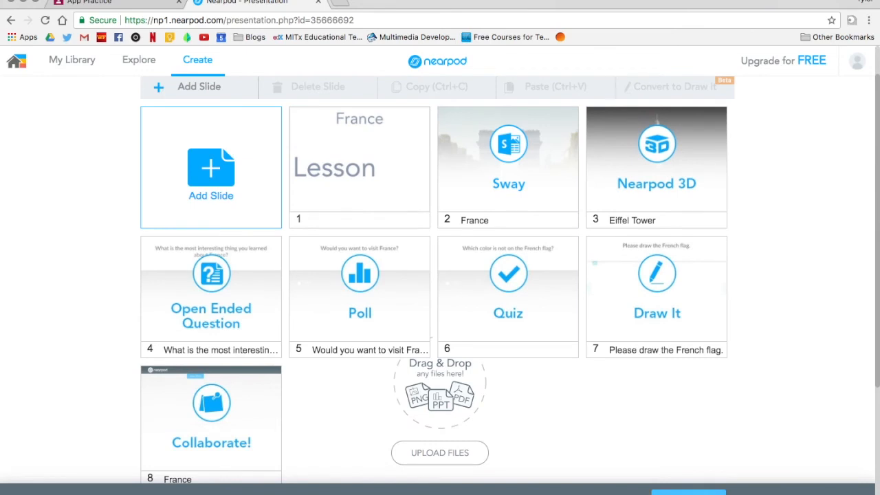
left_click(688, 490)
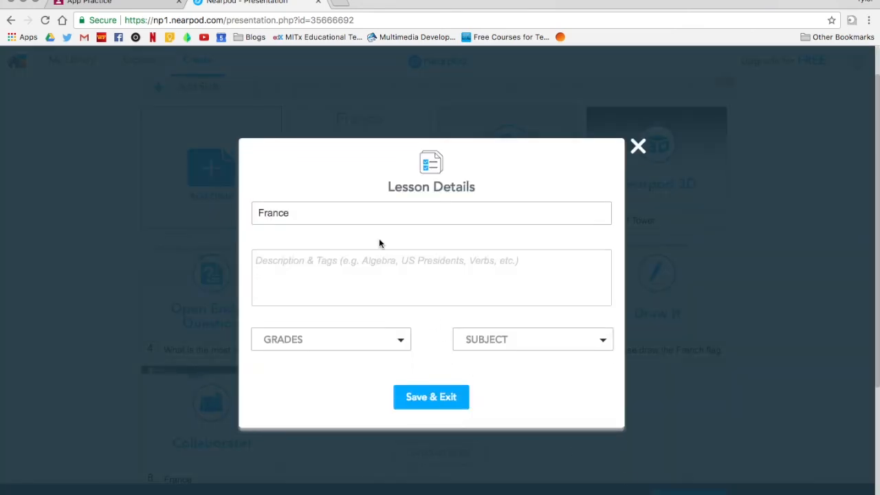
left_click(337, 262)
left_click(320, 343)
left_click(351, 257)
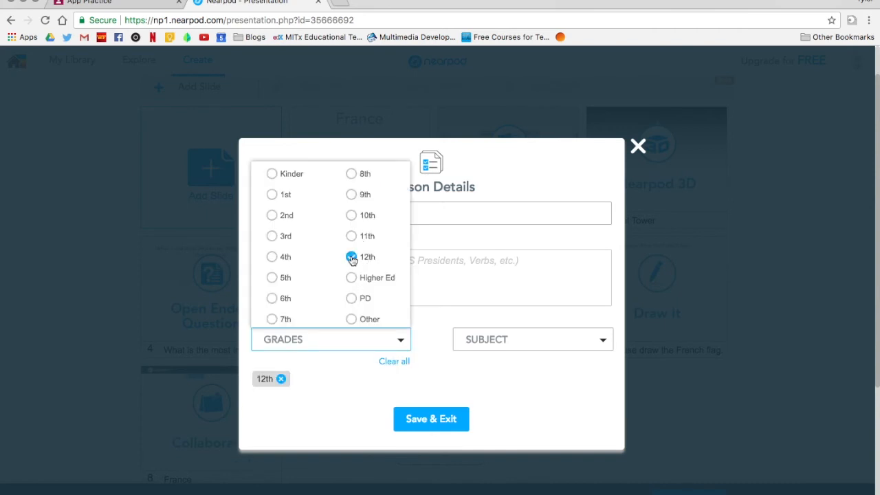
Step: Choose a subject for the France lesson, then save it and exit to the library
left_click(502, 349)
left_click(507, 298)
left_click(344, 409)
left_click(428, 419)
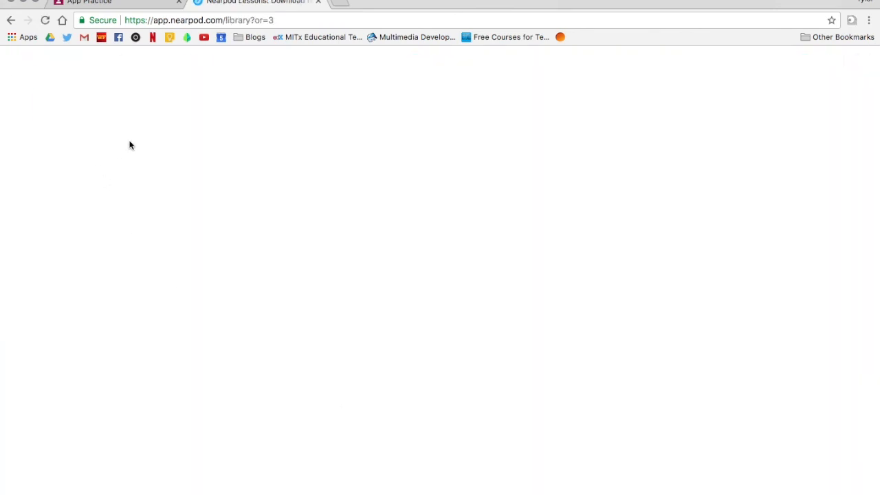
mouse_move(148, 250)
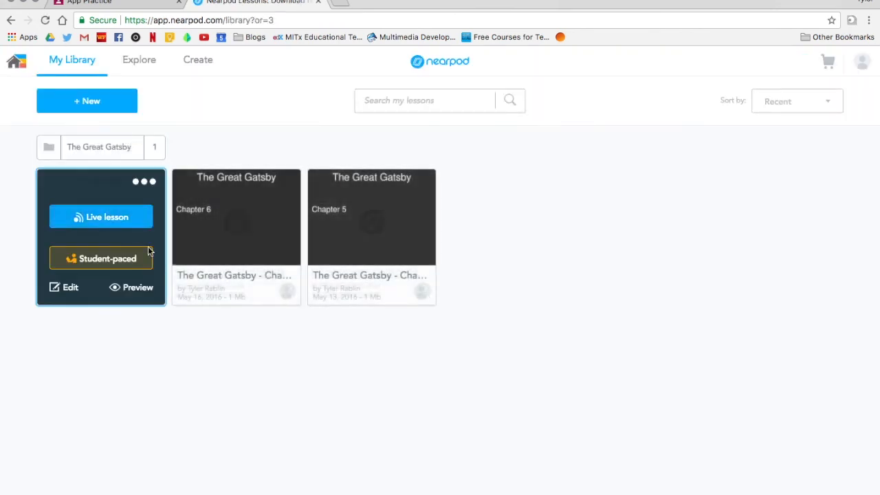